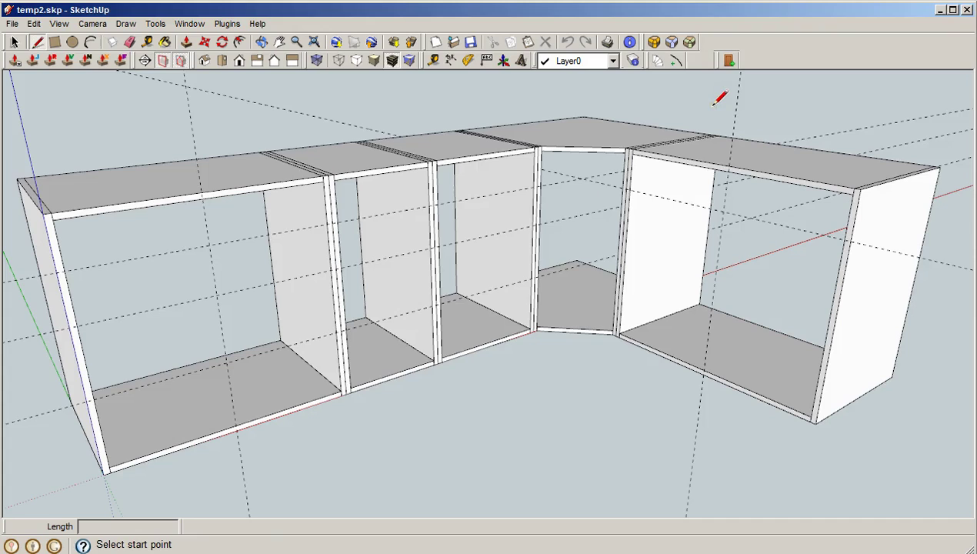
Set Cabinet Door options to overlay placement, Double Cathedral shape and Spruce material, then accept
{"action": "key", "text": "d"}
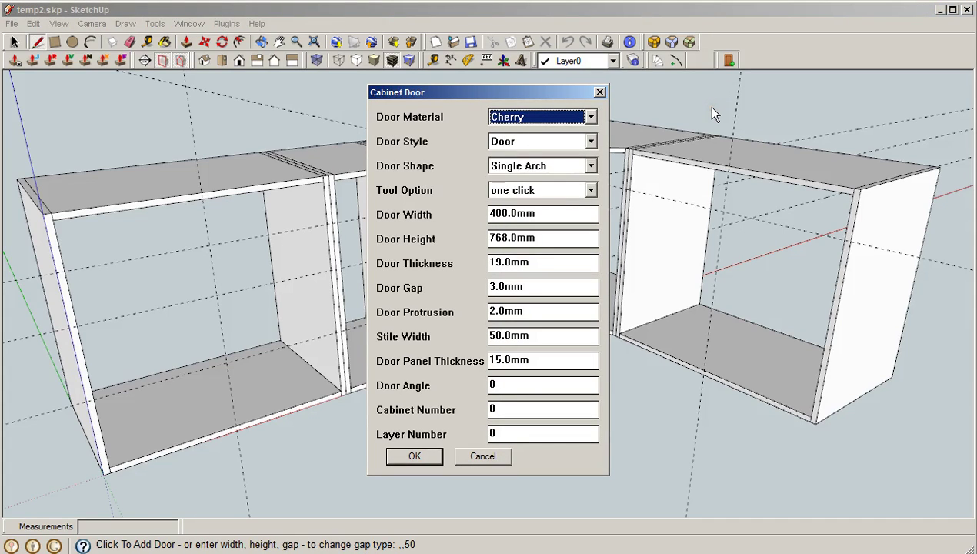
{"action": "left_click", "coordinate": [590, 191]}
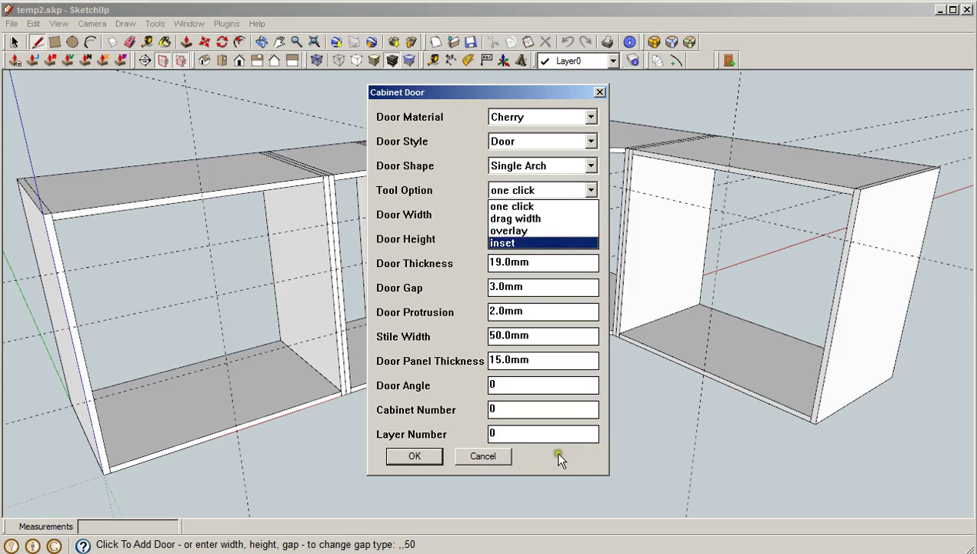
{"action": "left_click", "coordinate": [580, 456]}
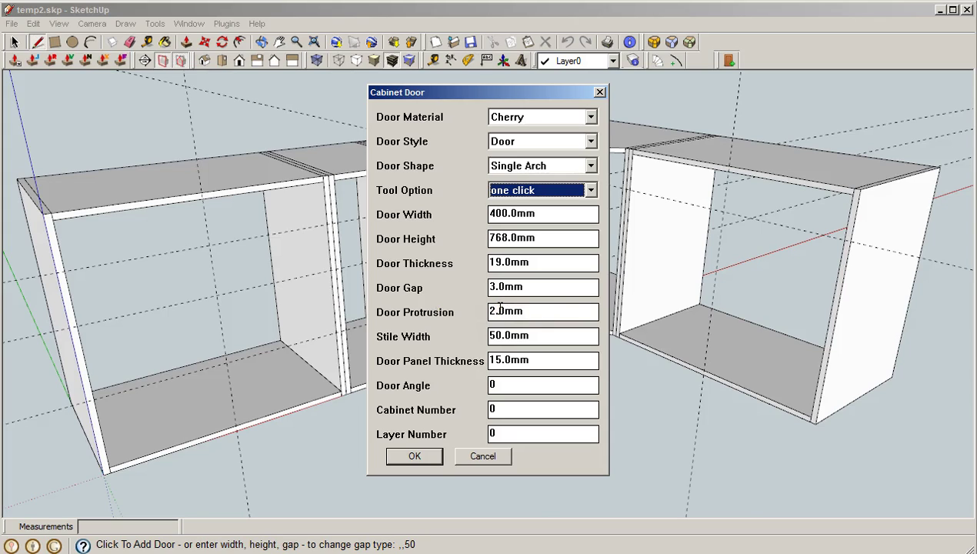
{"action": "left_click", "coordinate": [591, 191]}
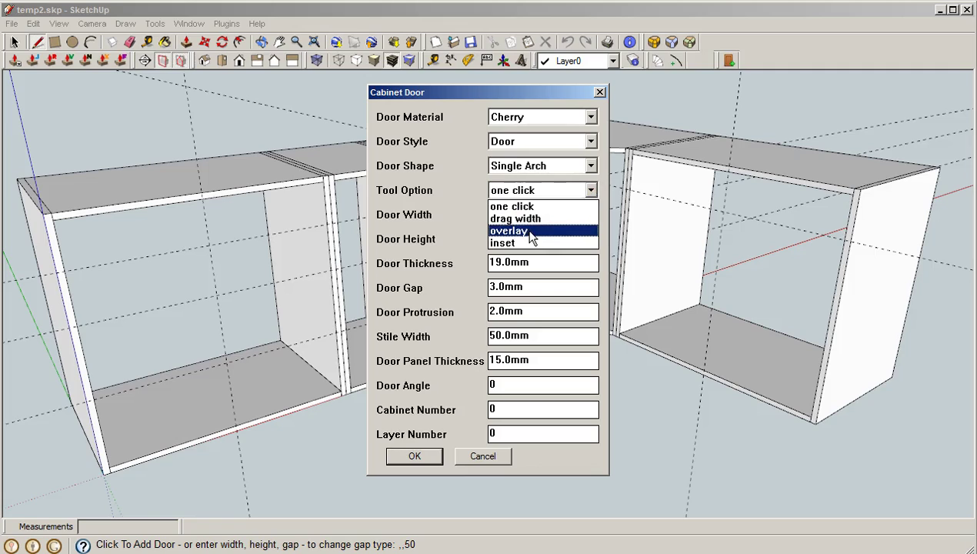
{"action": "left_click", "coordinate": [530, 234]}
{"action": "left_click", "coordinate": [525, 232]}
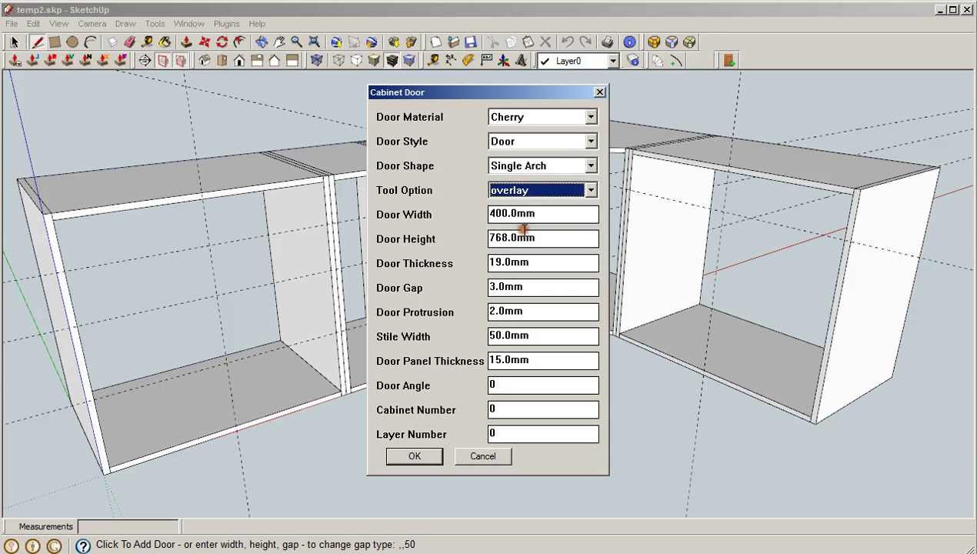
{"action": "left_click", "coordinate": [590, 167]}
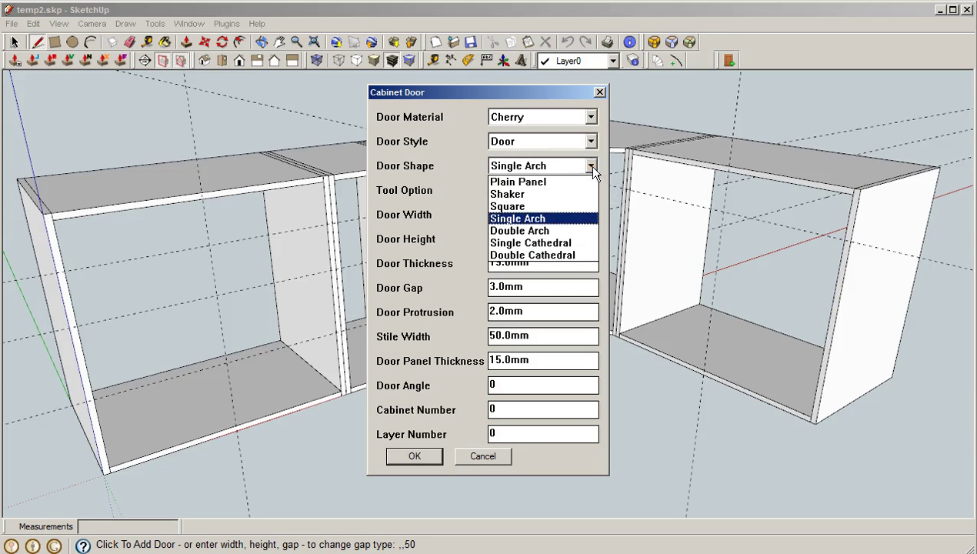
{"action": "left_click", "coordinate": [548, 254]}
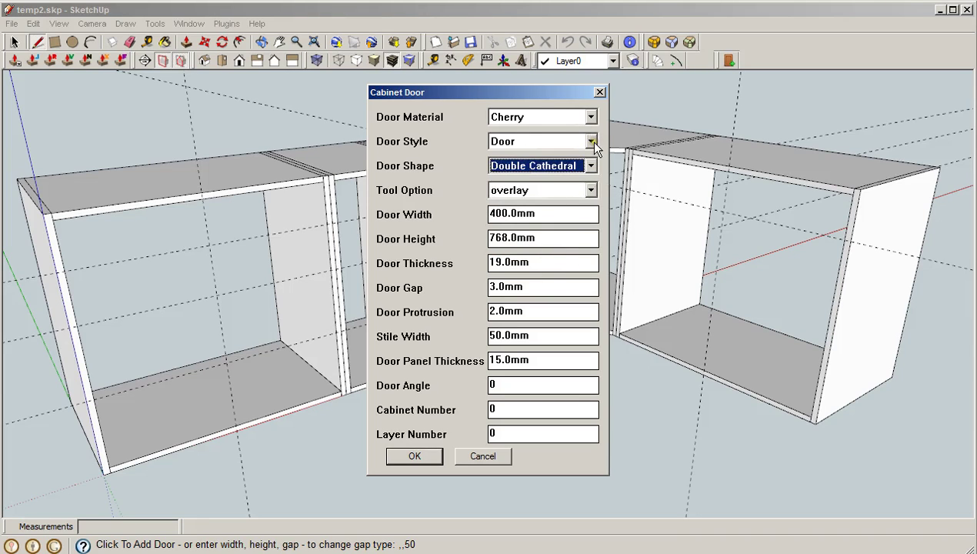
{"action": "left_click", "coordinate": [590, 117]}
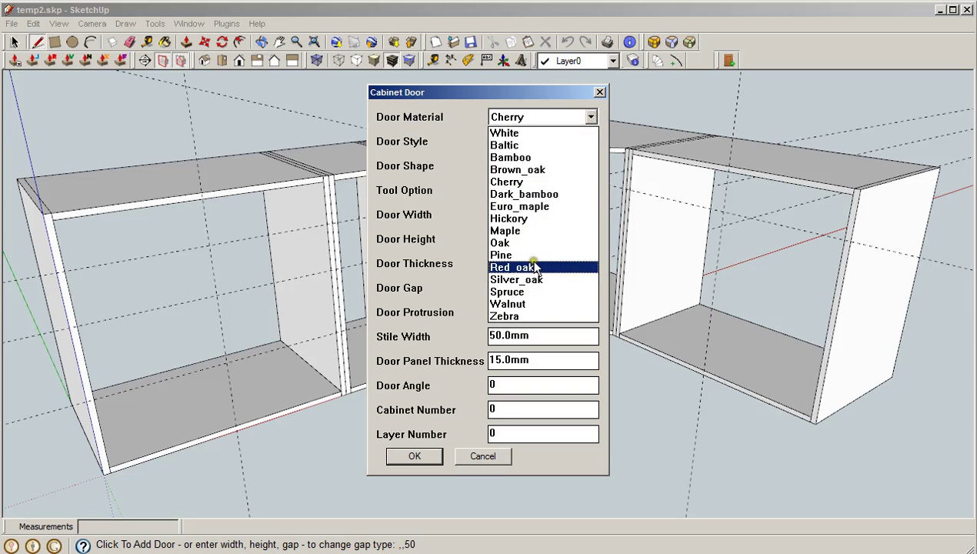
{"action": "left_click", "coordinate": [529, 292]}
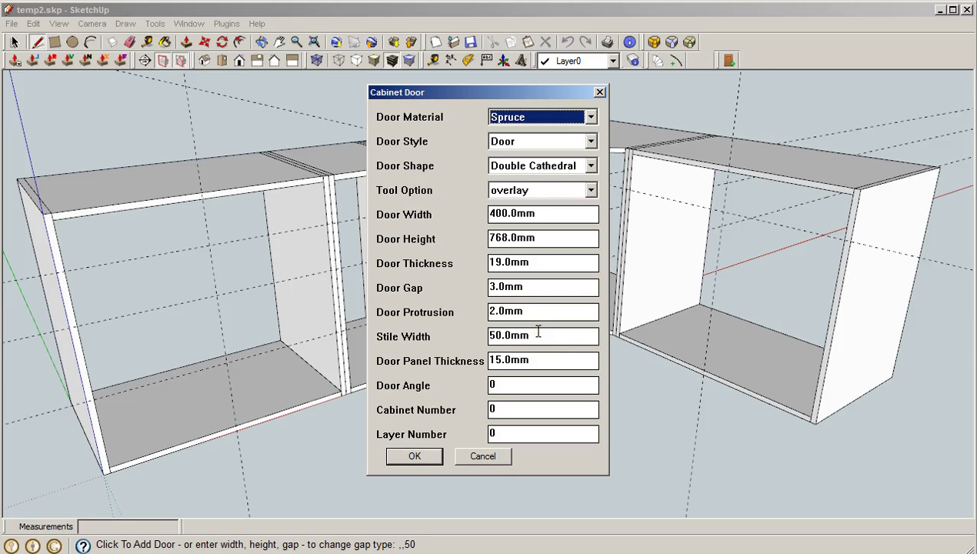
{"action": "left_click", "coordinate": [419, 456]}
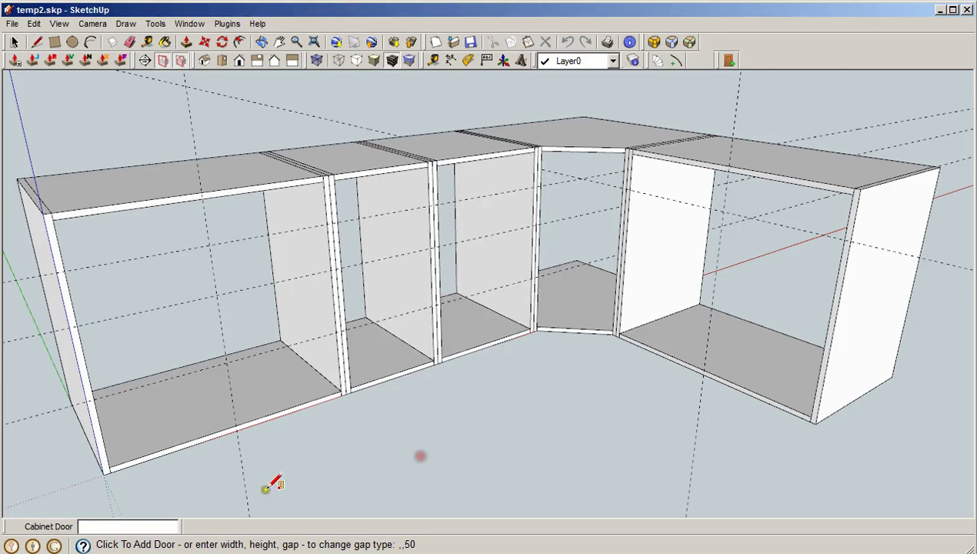
Place a spruce Double Cathedral door over the leftmost cabinet bay and orbit to inspect it
{"action": "left_click", "coordinate": [104, 473]}
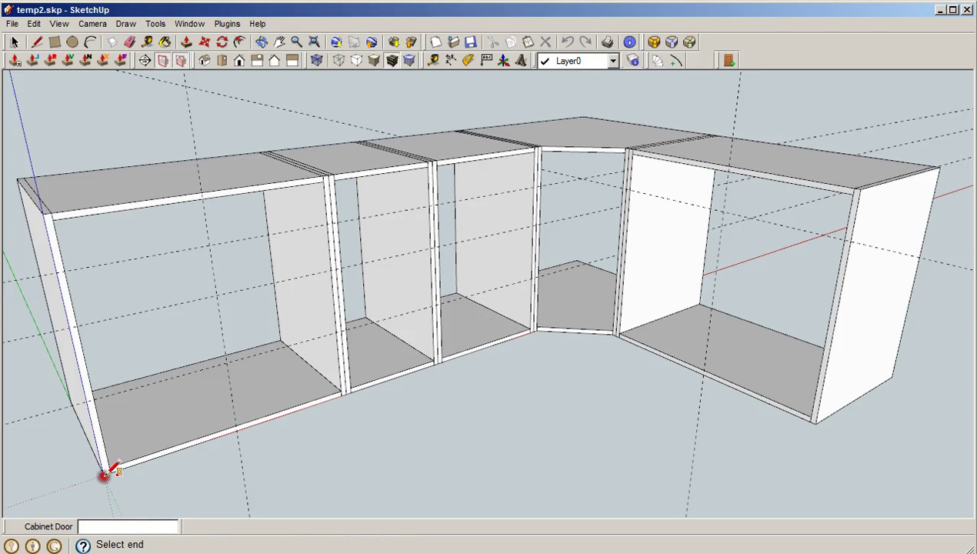
{"action": "left_click", "coordinate": [202, 192]}
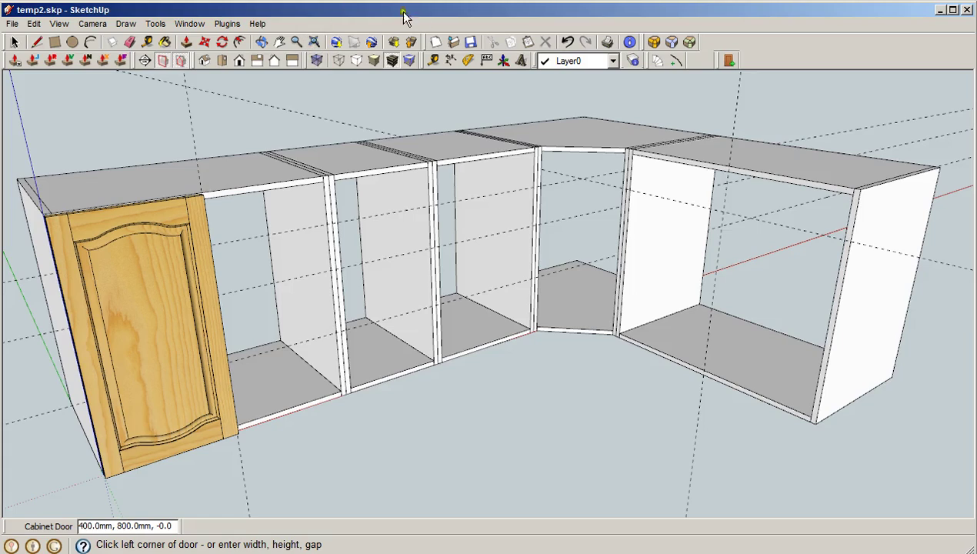
{"action": "left_click", "coordinate": [261, 41]}
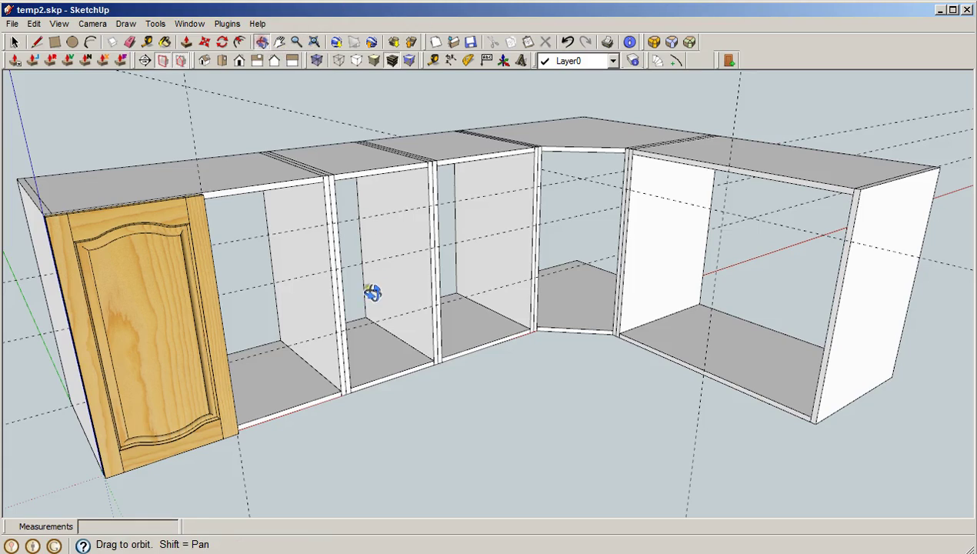
{"action": "left_click_drag", "start_coordinate": [373, 290], "coordinate": [280, 322]}
{"action": "scroll", "coordinate": [280, 321], "scroll_direction": "up", "scroll_amount": 6}
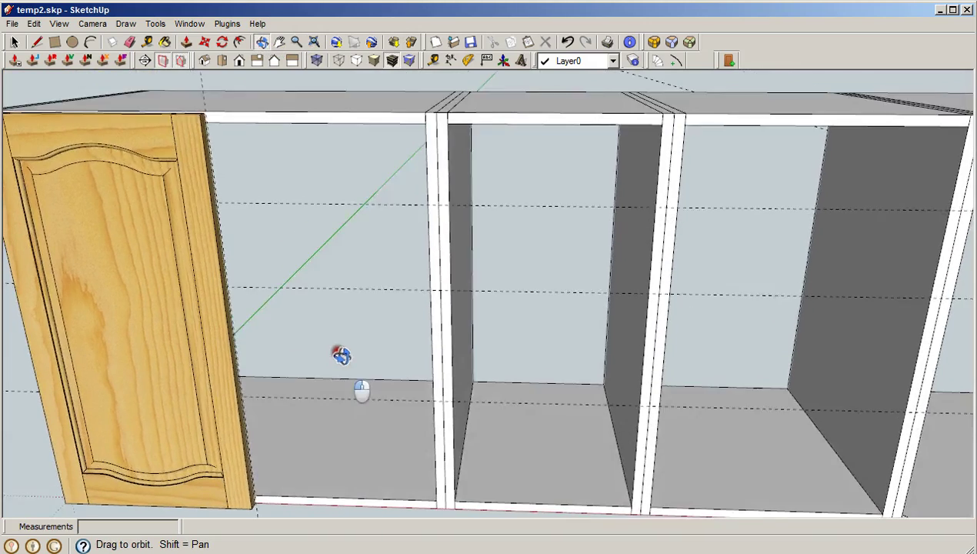
{"action": "left_click_drag", "start_coordinate": [341, 354], "coordinate": [360, 303]}
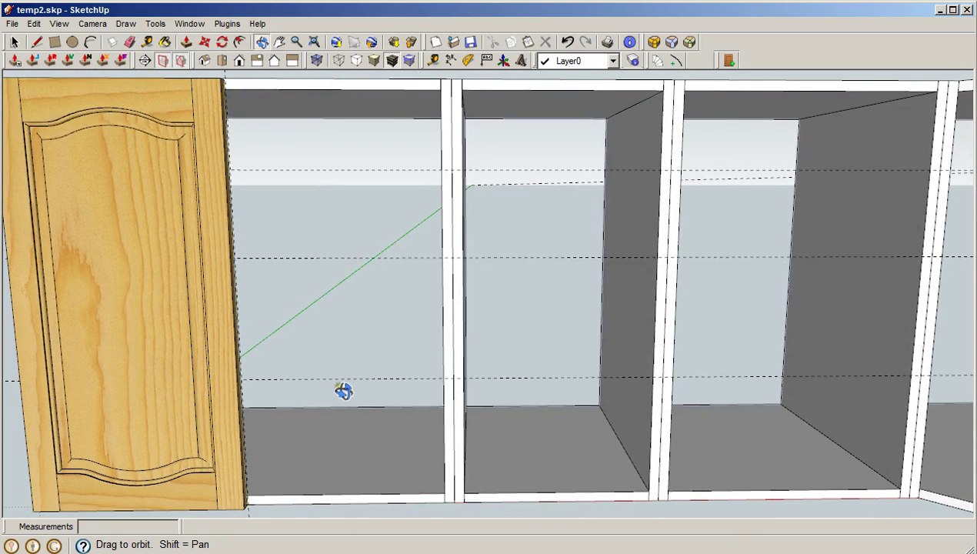
{"action": "scroll", "coordinate": [340, 389], "scroll_direction": "down", "scroll_amount": 4}
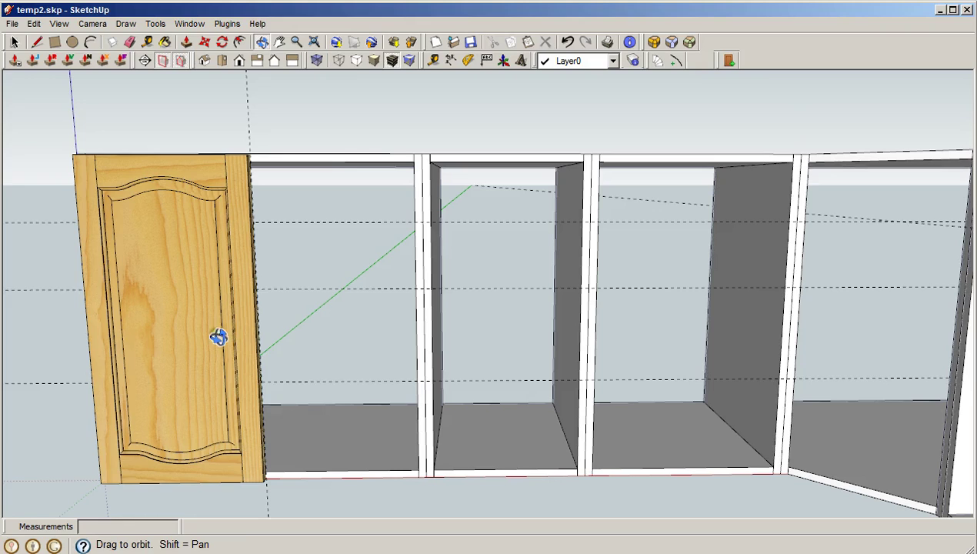
Select the first spruce door and hide it
{"action": "key", "text": "space"}
{"action": "left_click", "coordinate": [194, 325]}
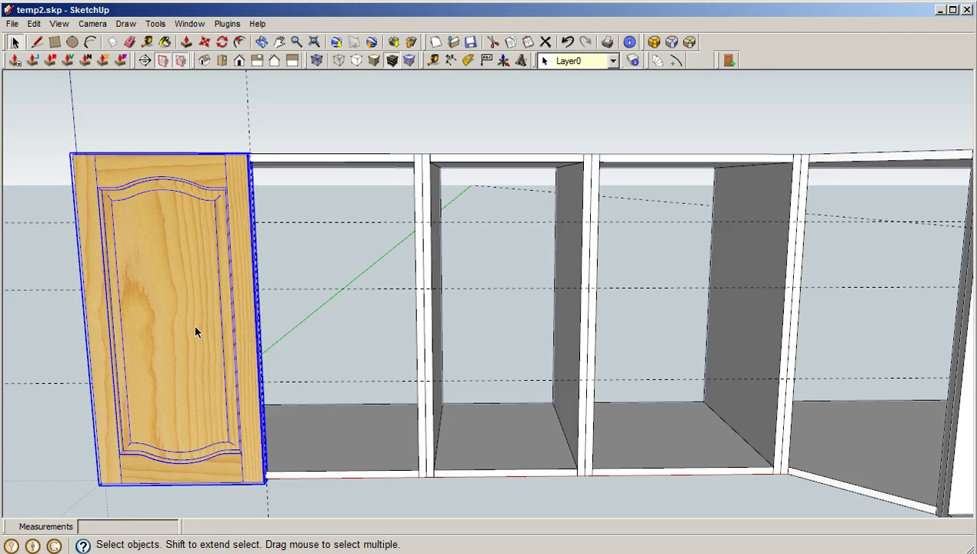
{"action": "right_click", "coordinate": [196, 331]}
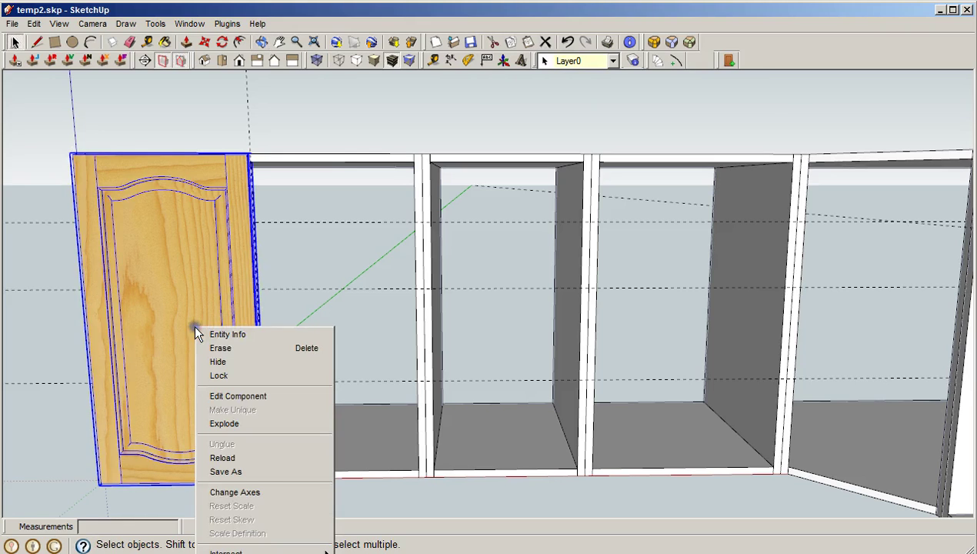
{"action": "left_click", "coordinate": [224, 361]}
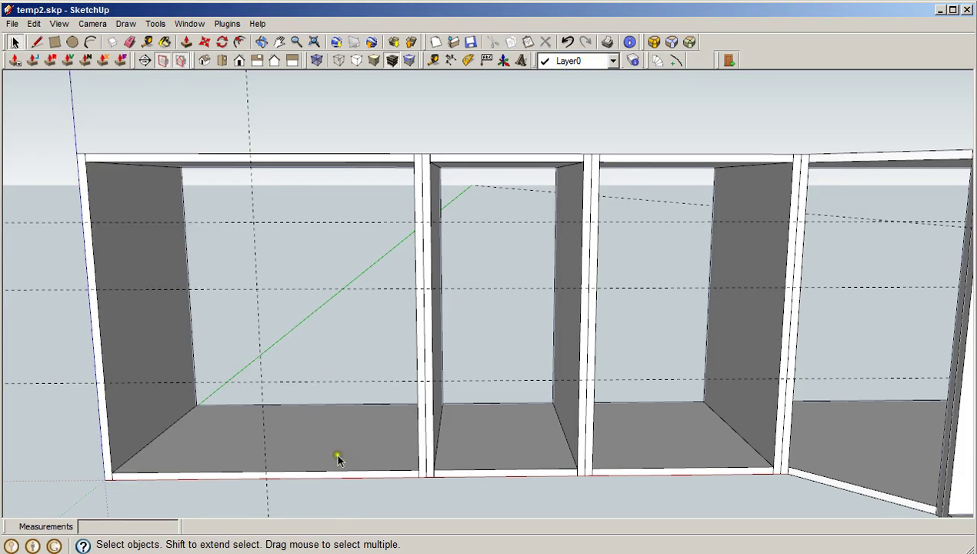
Place two trial doors in the next openings, starting 400 mm along, hiding each one
{"action": "left_click", "coordinate": [480, 397]}
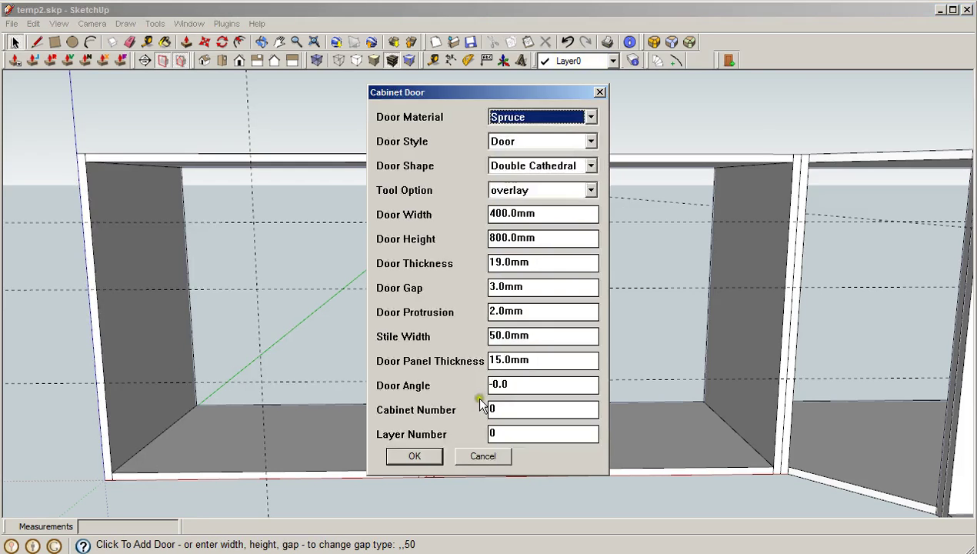
{"action": "left_click", "coordinate": [413, 455]}
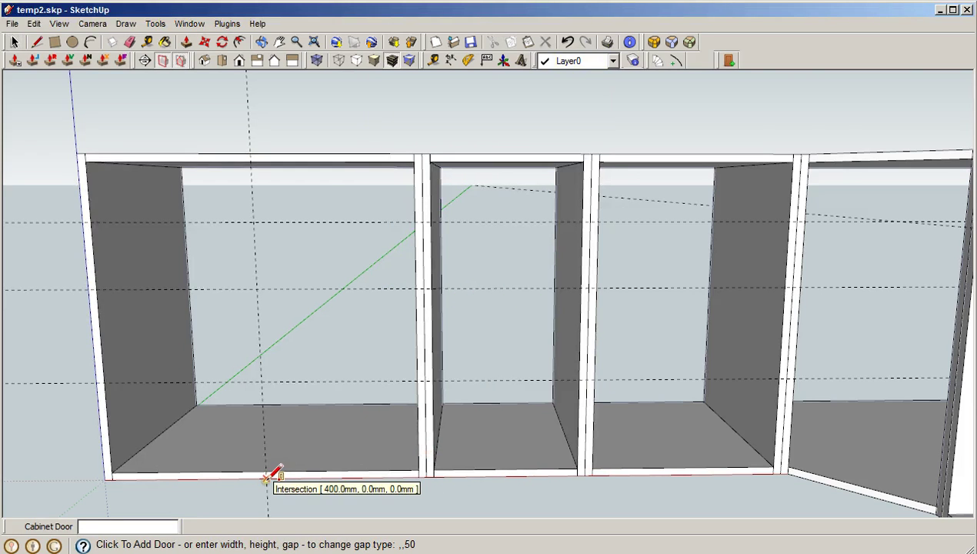
{"action": "left_click", "coordinate": [266, 477]}
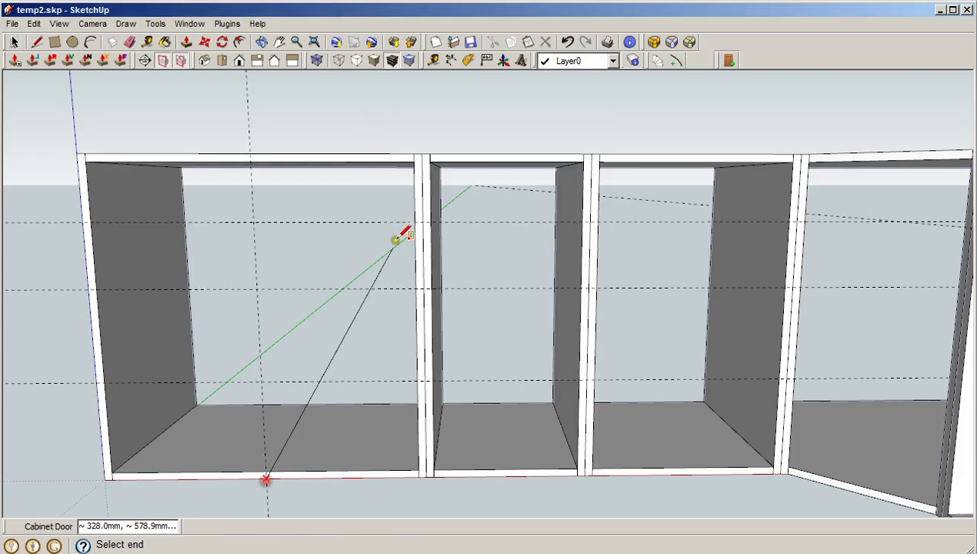
{"action": "left_click", "coordinate": [420, 154]}
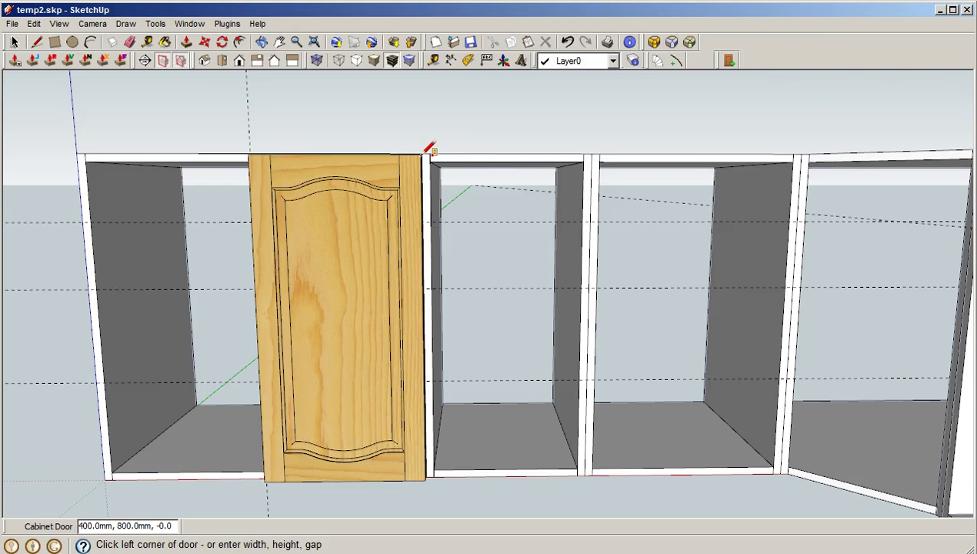
{"action": "right_click", "coordinate": [346, 281]}
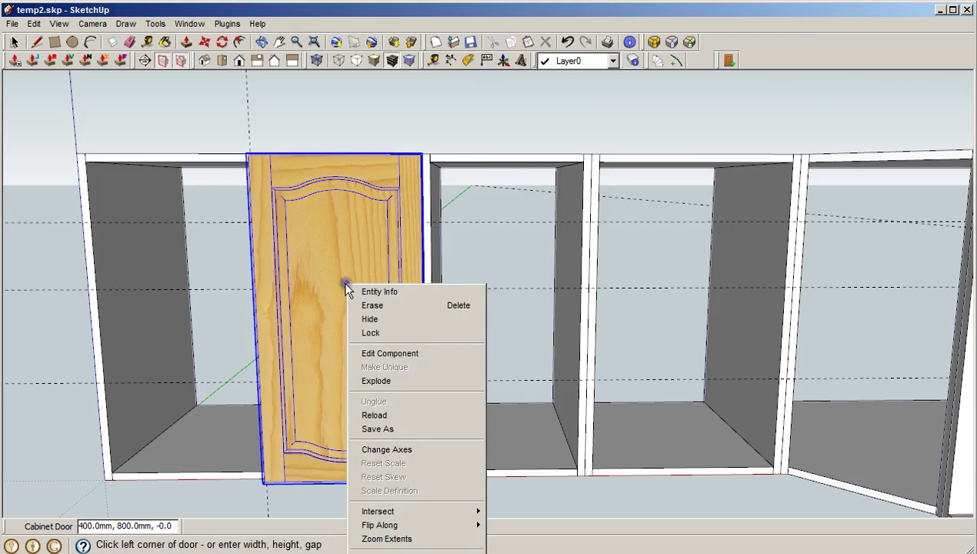
{"action": "left_click", "coordinate": [371, 317]}
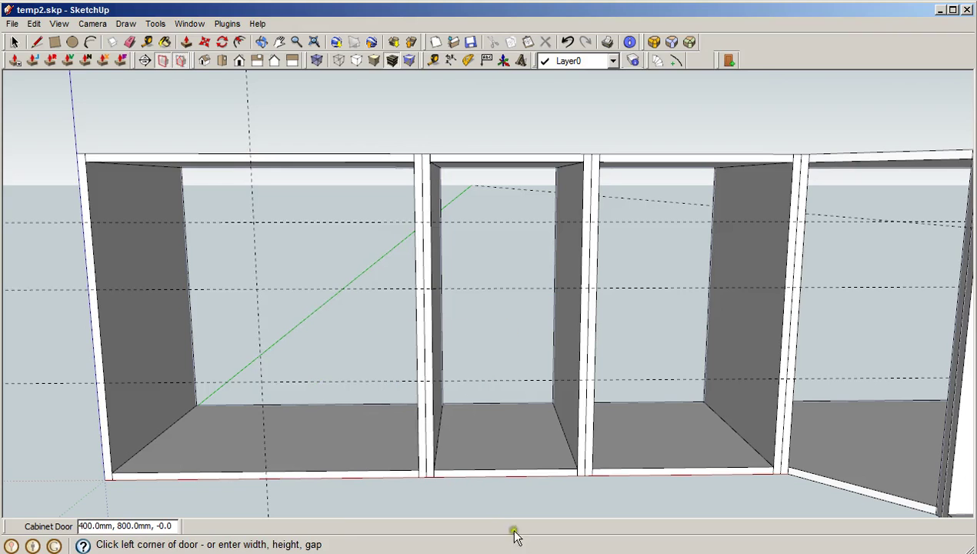
{"action": "left_click", "coordinate": [426, 475]}
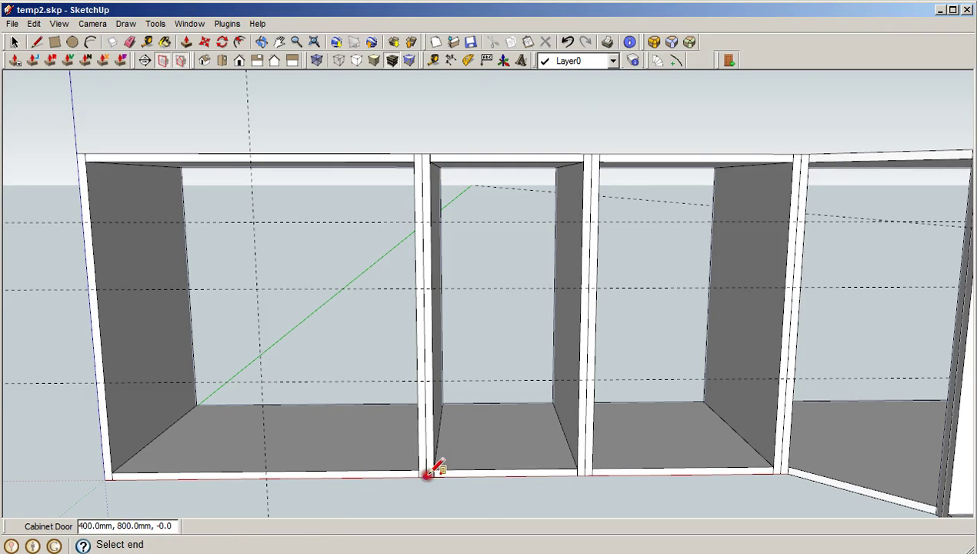
{"action": "left_click", "coordinate": [592, 154]}
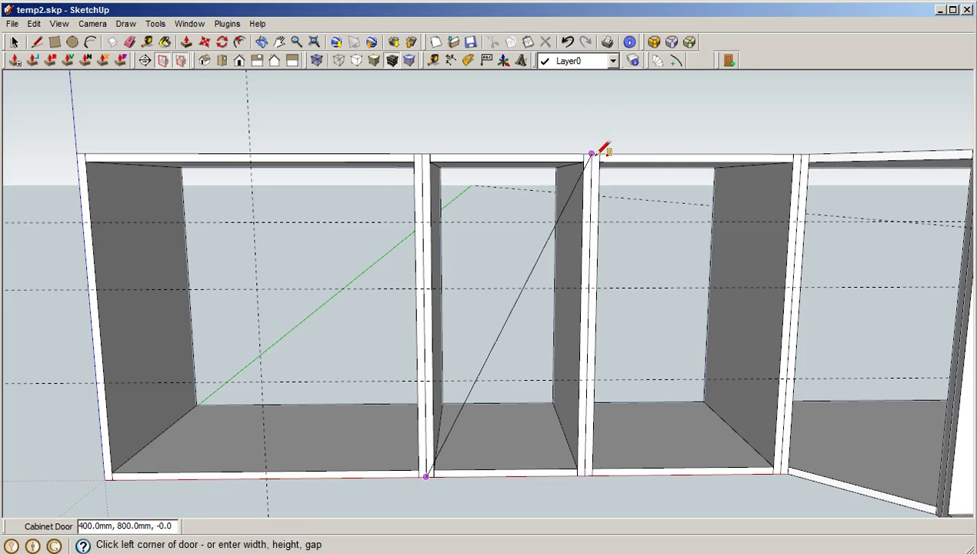
{"action": "right_click", "coordinate": [520, 349]}
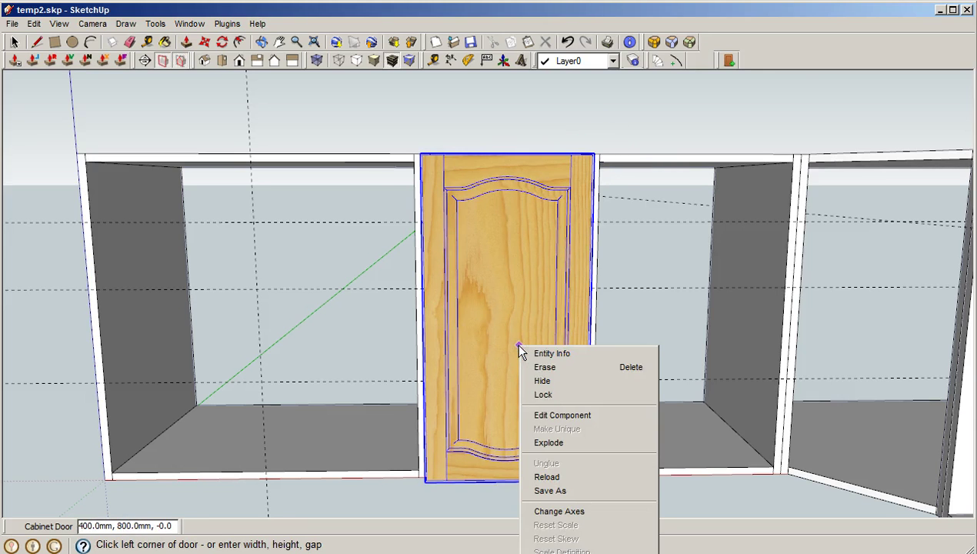
{"action": "left_click", "coordinate": [544, 381]}
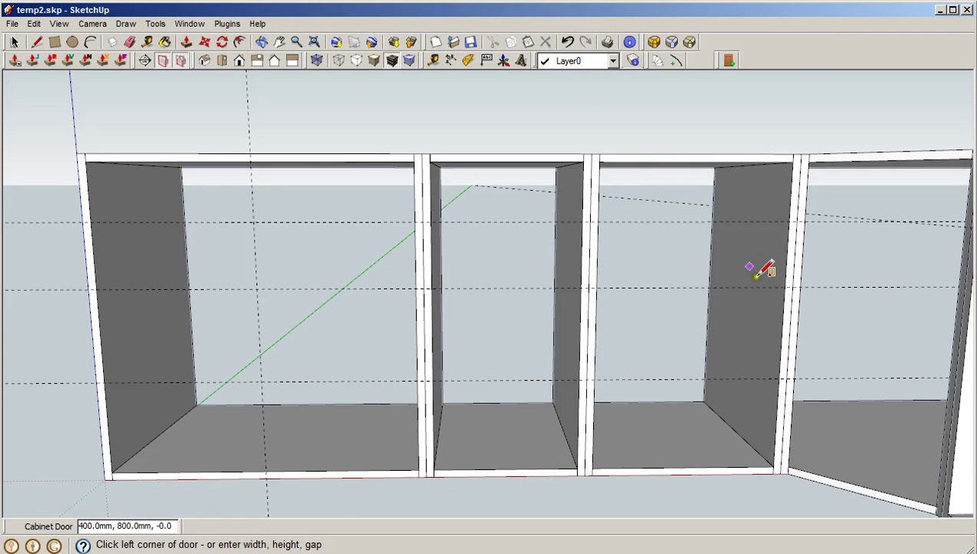
Orbit to the corner and place a trial door in the angled opening, then erase it
{"action": "key", "text": "o"}
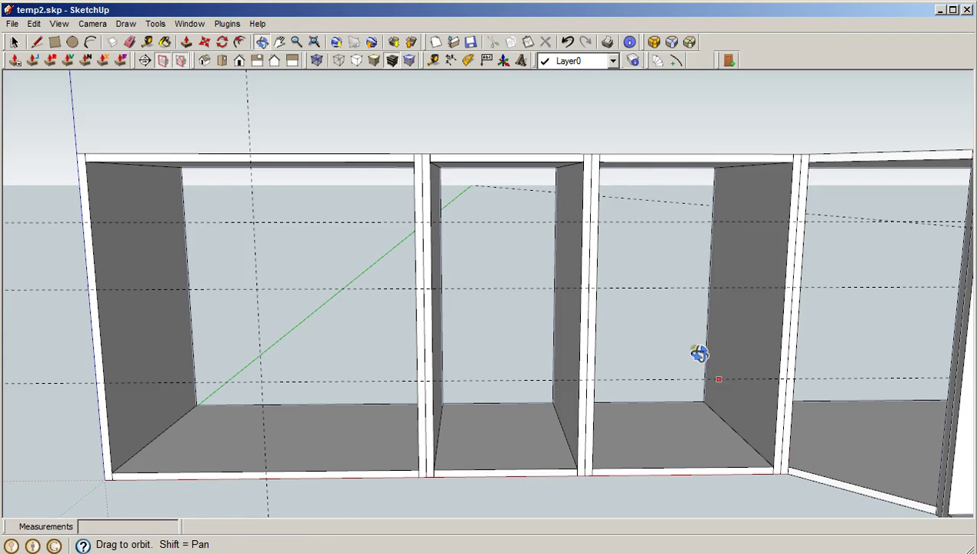
{"action": "left_click_drag", "start_coordinate": [693, 340], "coordinate": [658, 332], "text": "shift"}
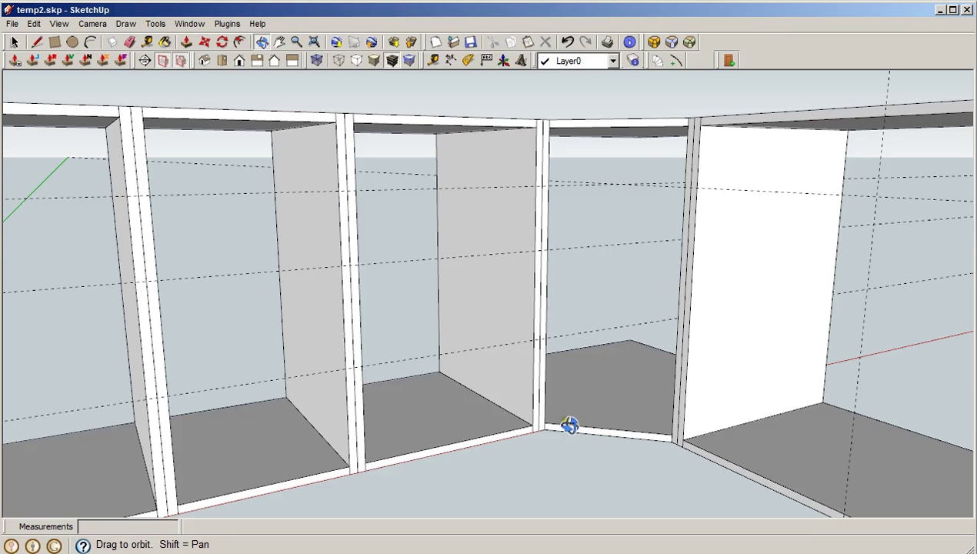
{"action": "key", "text": "l"}
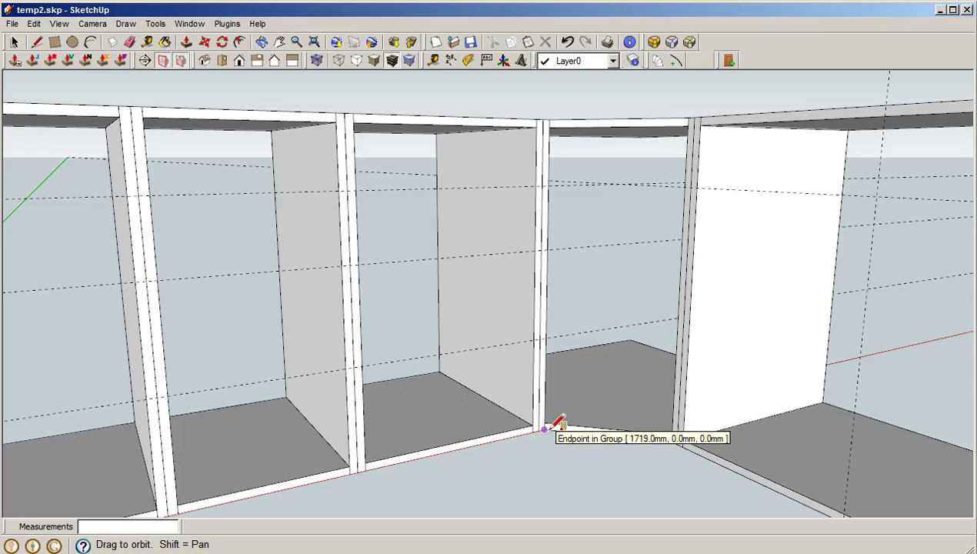
{"action": "left_click", "coordinate": [544, 428]}
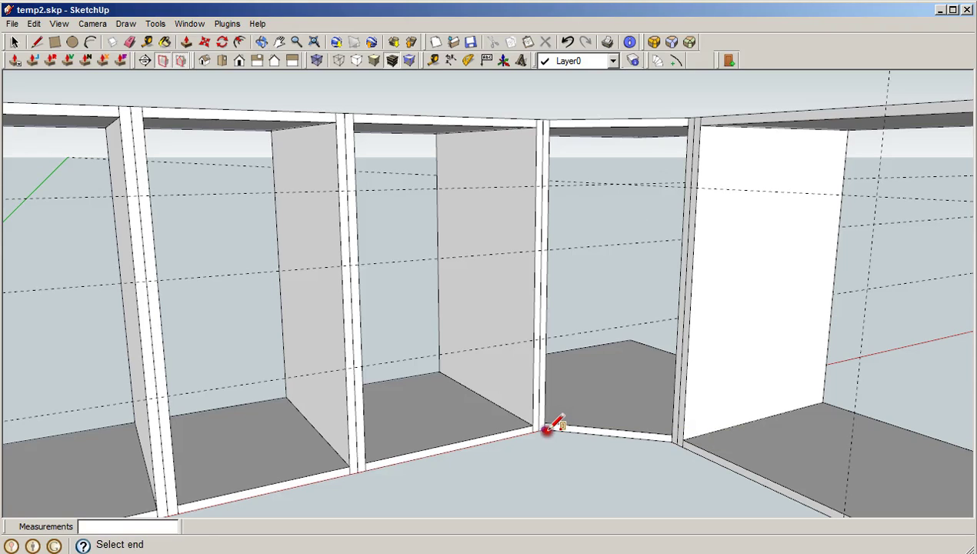
{"action": "left_click", "coordinate": [688, 118]}
{"action": "right_click", "coordinate": [594, 257]}
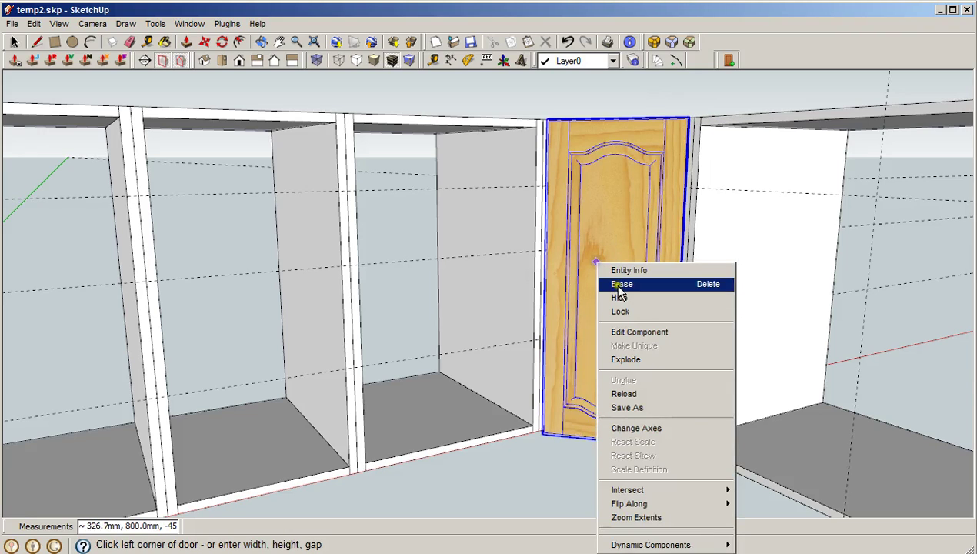
{"action": "left_click", "coordinate": [623, 292]}
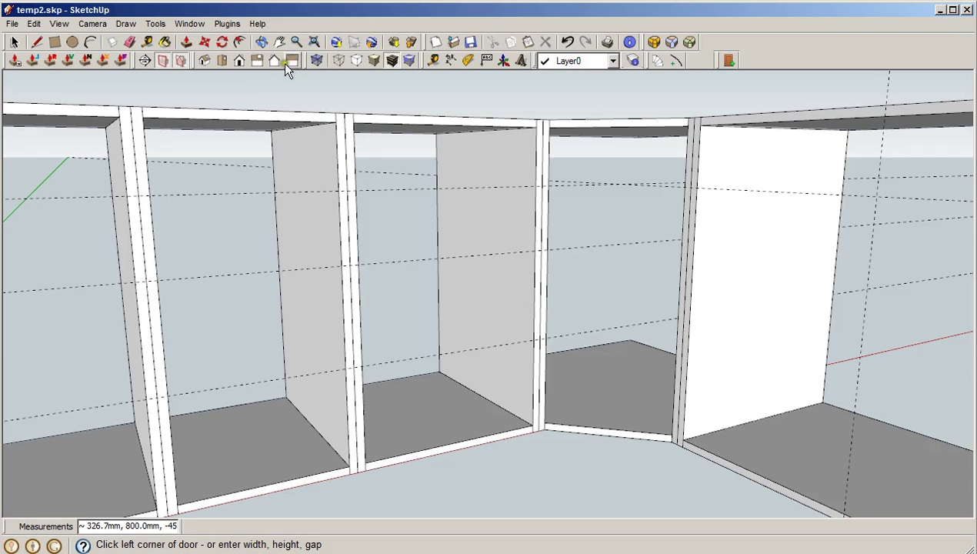
Face the right-hand corner cabinet, place two trial doors there and hide both
{"action": "left_click", "coordinate": [261, 42]}
{"action": "left_click_drag", "start_coordinate": [692, 361], "coordinate": [700, 336]}
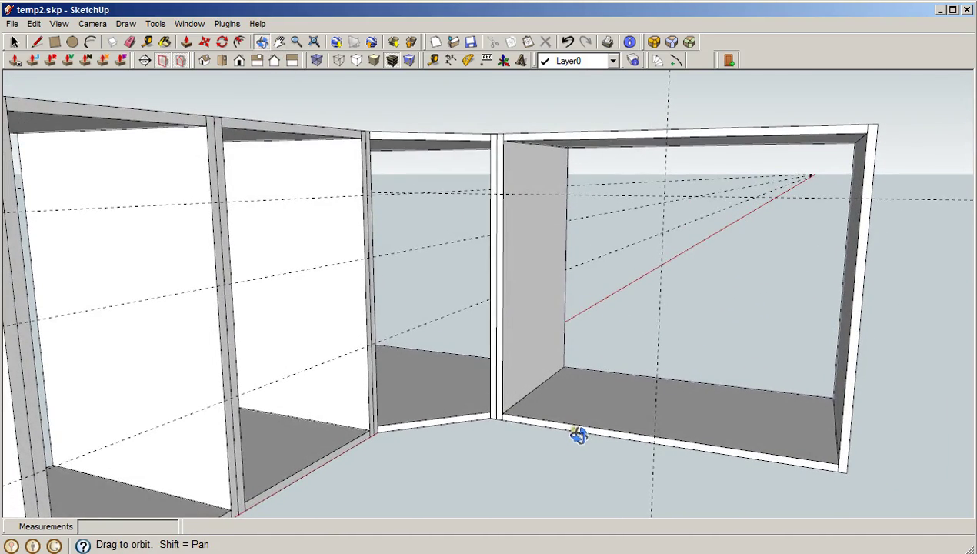
{"action": "key", "text": "l"}
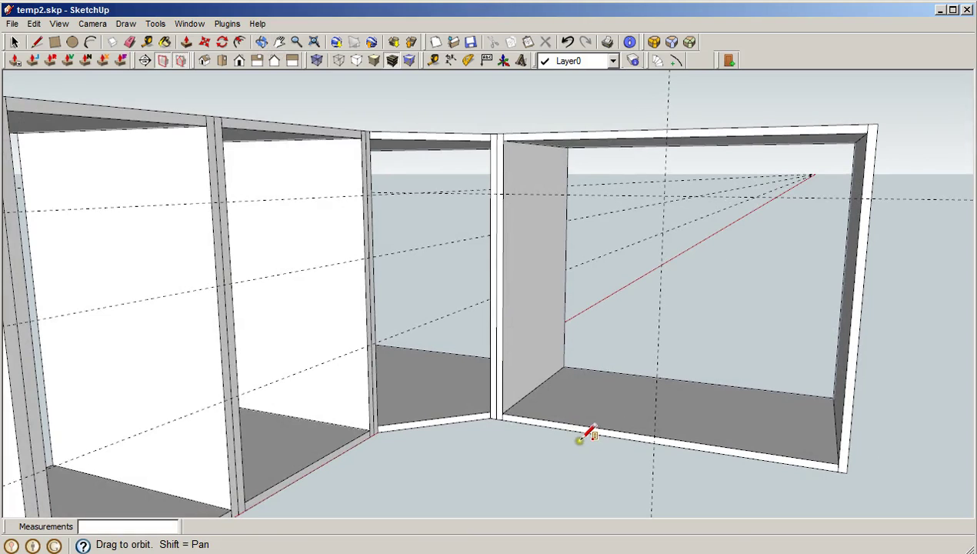
{"action": "left_click", "coordinate": [496, 418]}
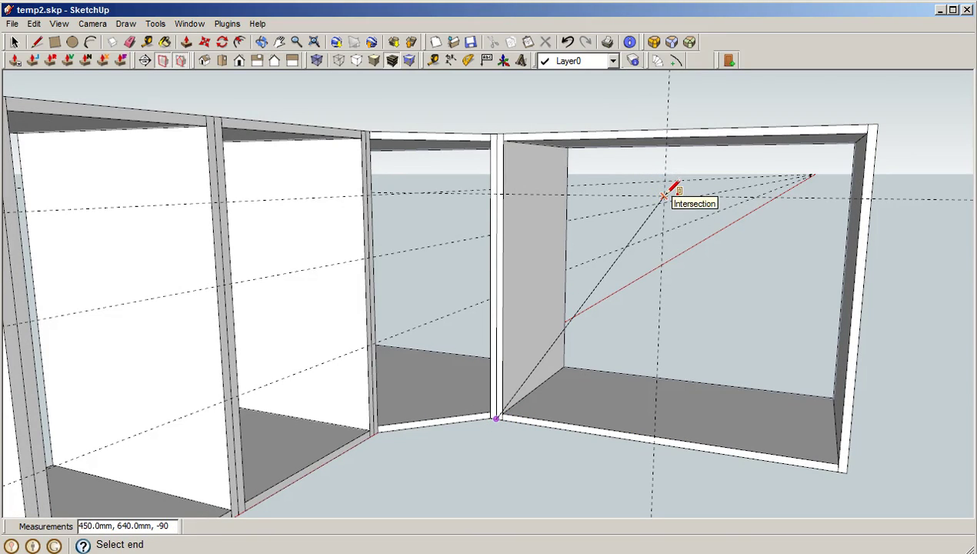
{"action": "left_click", "coordinate": [663, 195]}
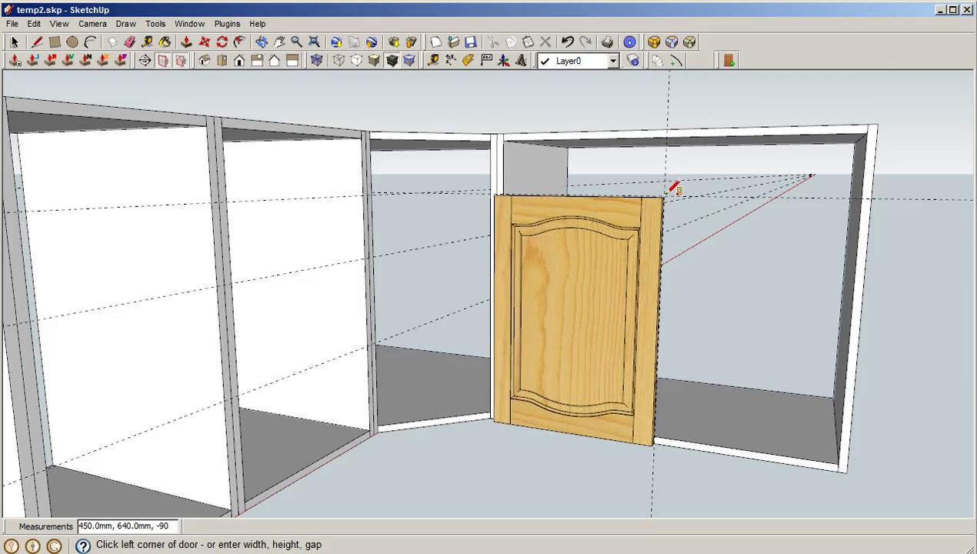
{"action": "left_click", "coordinate": [623, 284]}
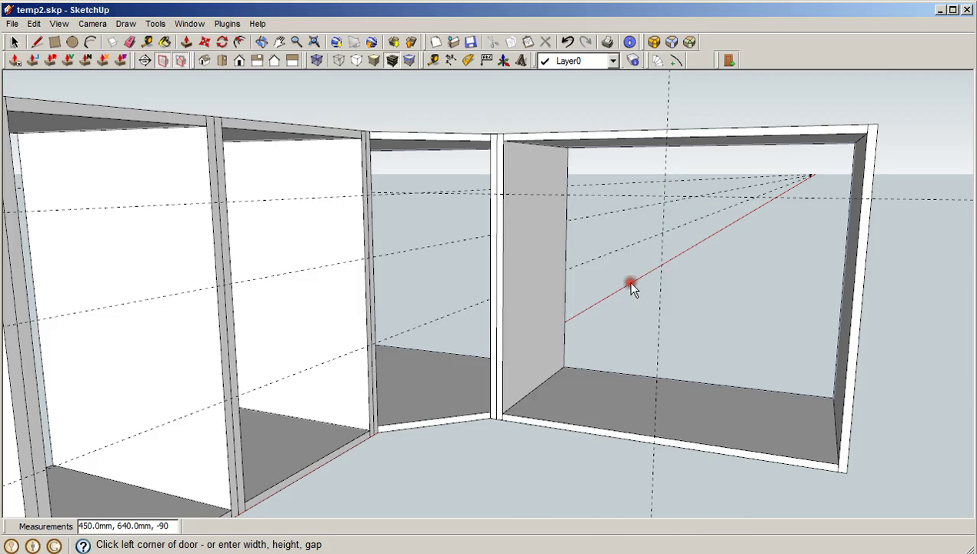
{"action": "left_click", "coordinate": [654, 442]}
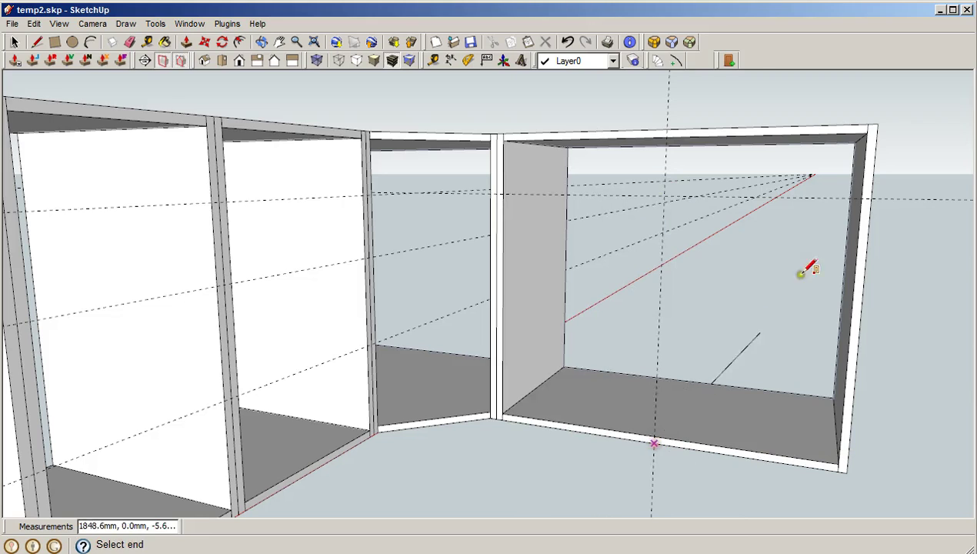
{"action": "left_click", "coordinate": [873, 198]}
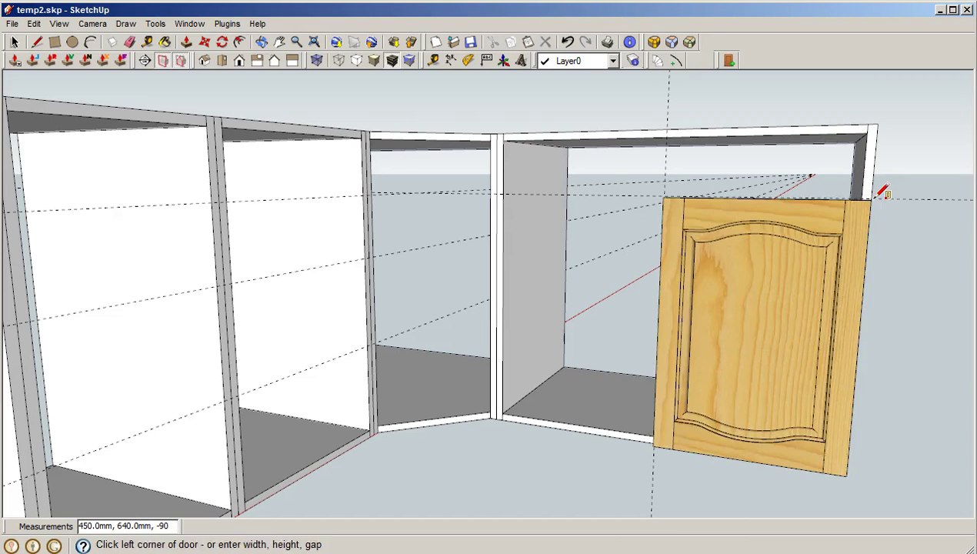
{"action": "right_click", "coordinate": [792, 290]}
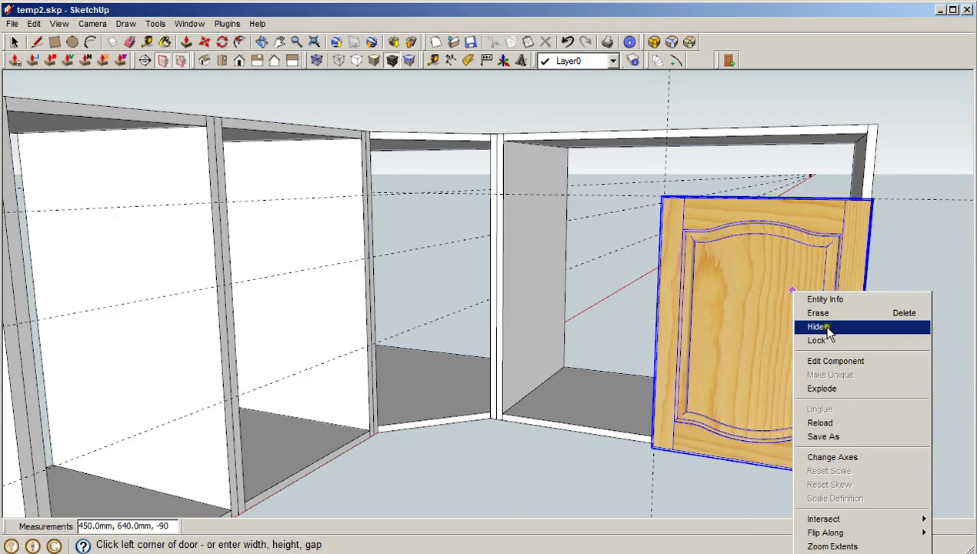
{"action": "left_click", "coordinate": [827, 329]}
Switch Door Style to Drawer and place a 900.0mm by 160.0mm drawer front atop the right-hand cabinet
{"action": "left_click", "coordinate": [772, 335]}
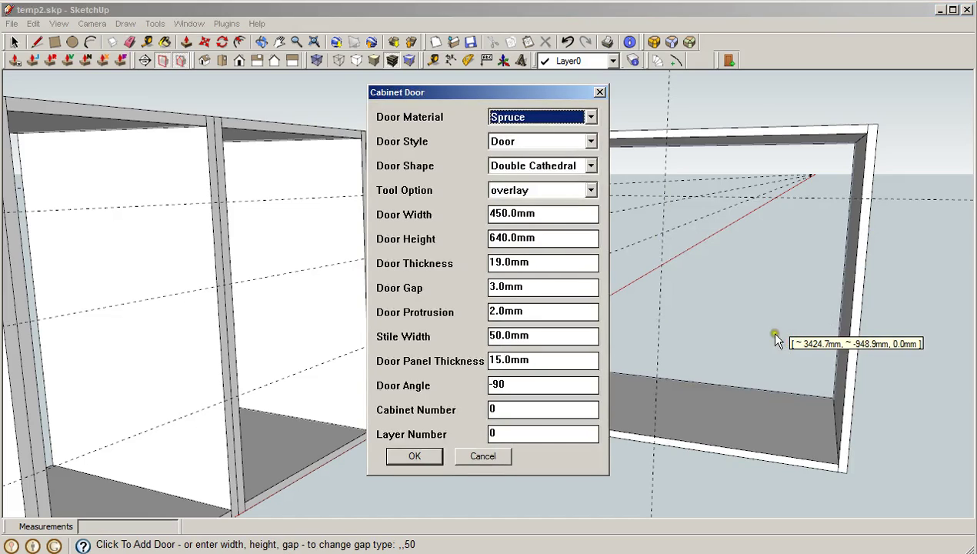
{"action": "left_click", "coordinate": [587, 141]}
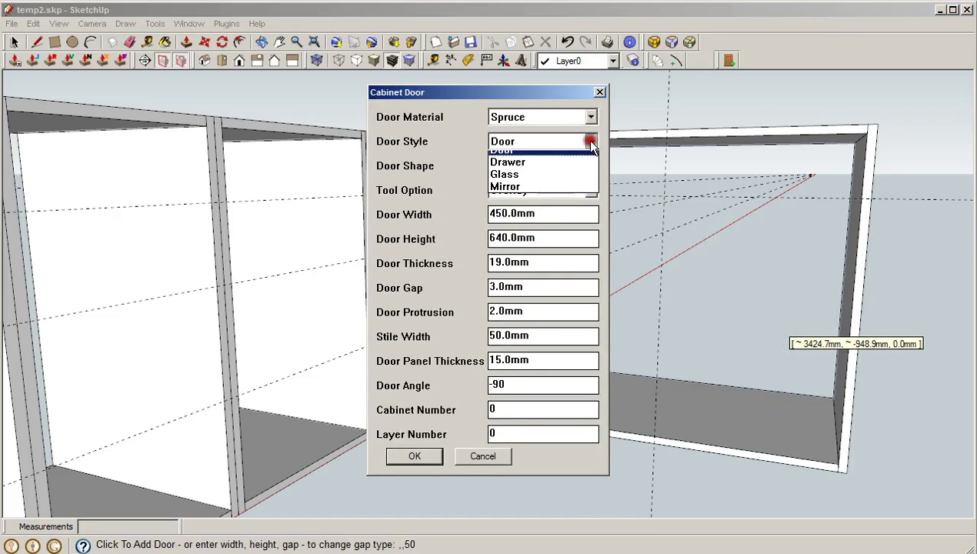
{"action": "left_click", "coordinate": [519, 170]}
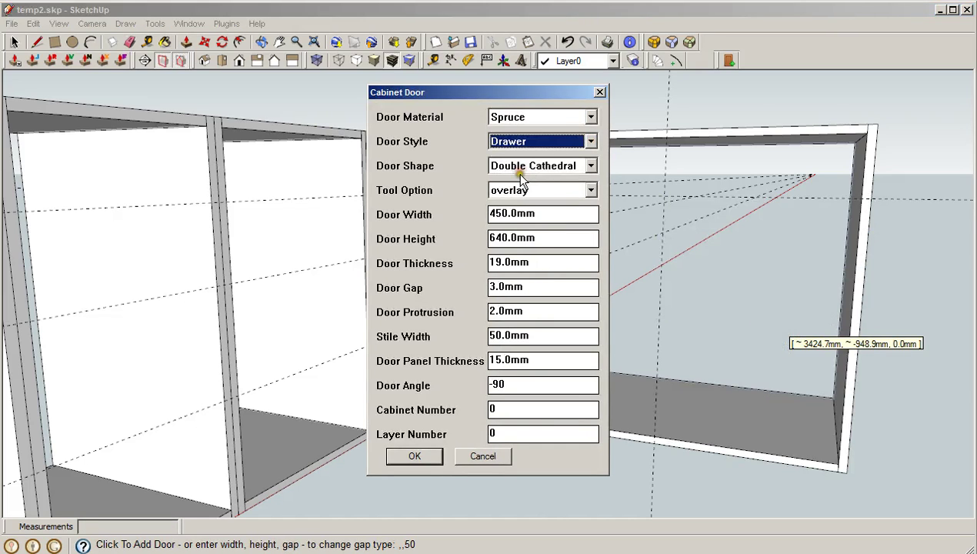
{"action": "left_click", "coordinate": [425, 456]}
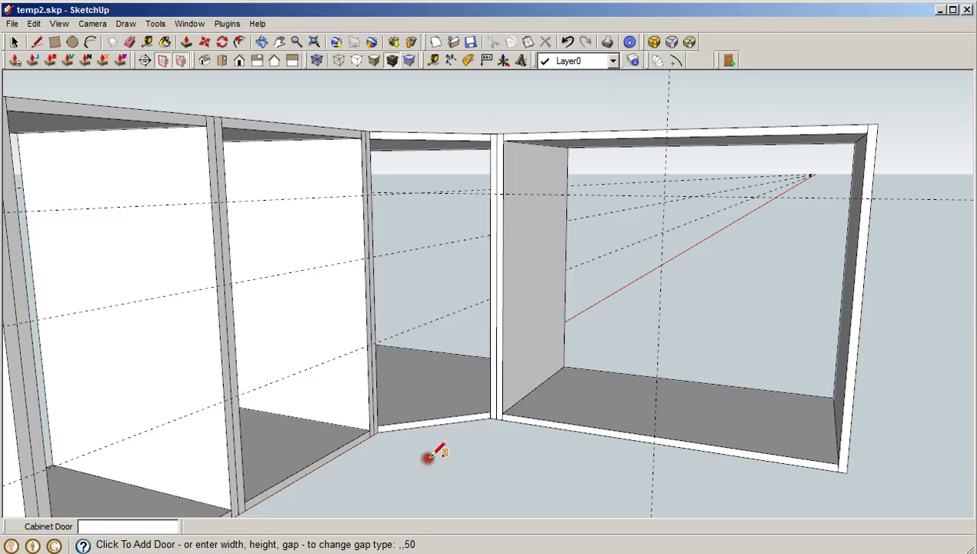
{"action": "left_click", "coordinate": [495, 192]}
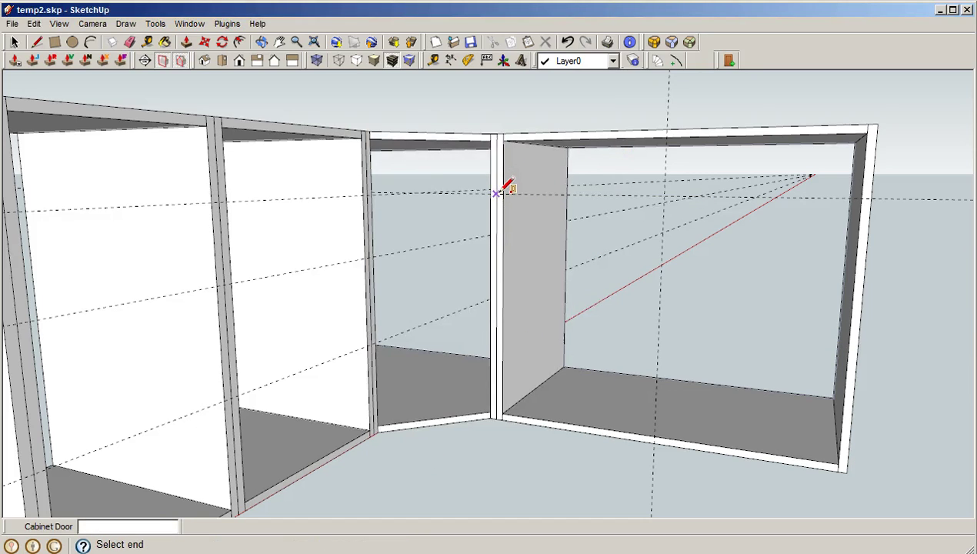
{"action": "left_click", "coordinate": [879, 123]}
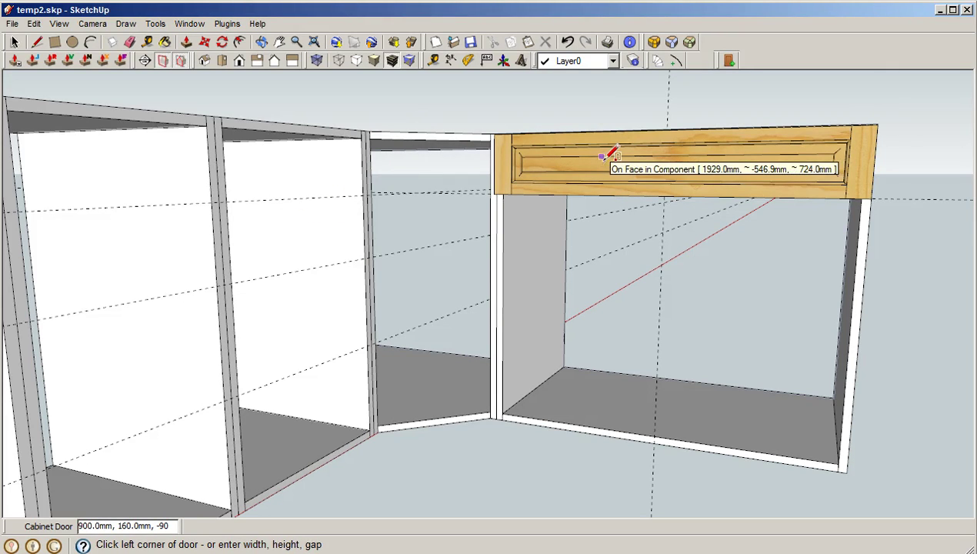
Orbit back to the middle cabinet and place a drawer front in its lower opening
{"action": "left_click", "coordinate": [262, 41]}
{"action": "left_click_drag", "start_coordinate": [420, 246], "coordinate": [246, 229]}
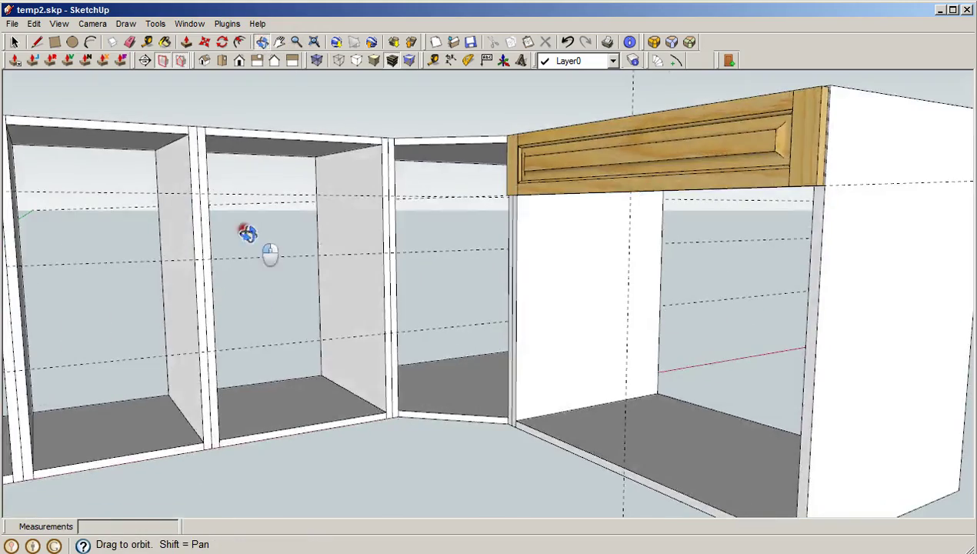
{"action": "left_click_drag", "start_coordinate": [405, 264], "coordinate": [491, 347]}
{"action": "scroll", "coordinate": [476, 346], "scroll_direction": "up", "scroll_amount": 3}
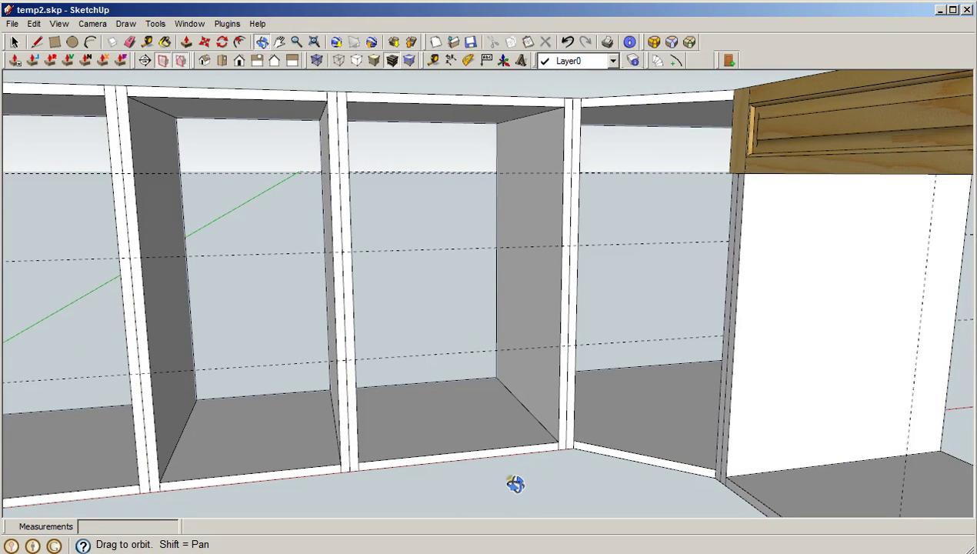
{"action": "key", "text": "l"}
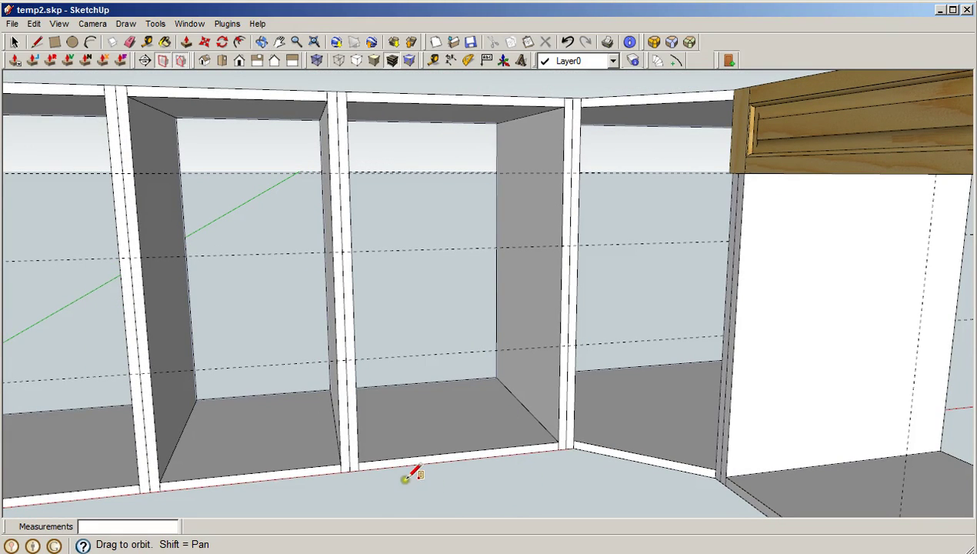
{"action": "left_click", "coordinate": [351, 470]}
{"action": "left_click", "coordinate": [570, 344]}
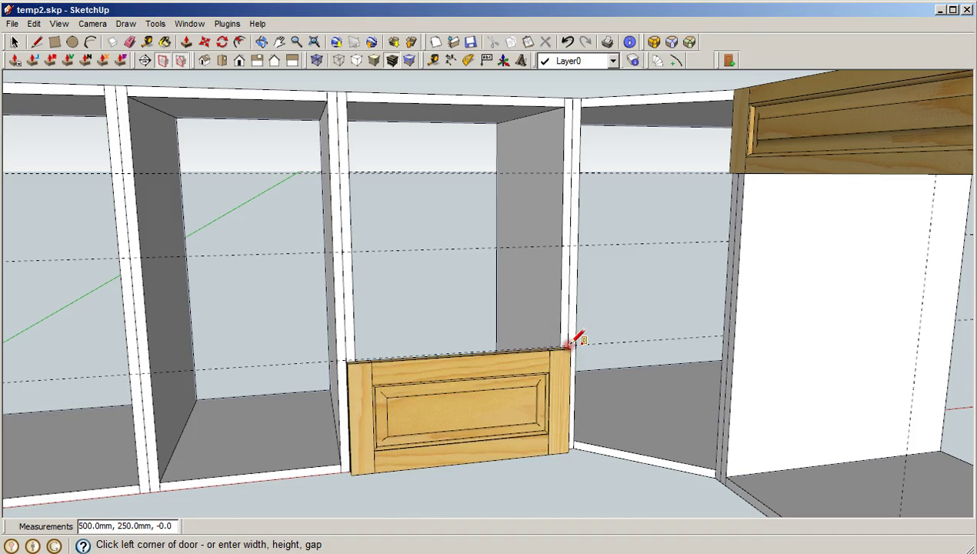
Add drawer fronts in the middle and top openings, hiding the middle and lower ones
{"action": "left_click", "coordinate": [342, 250]}
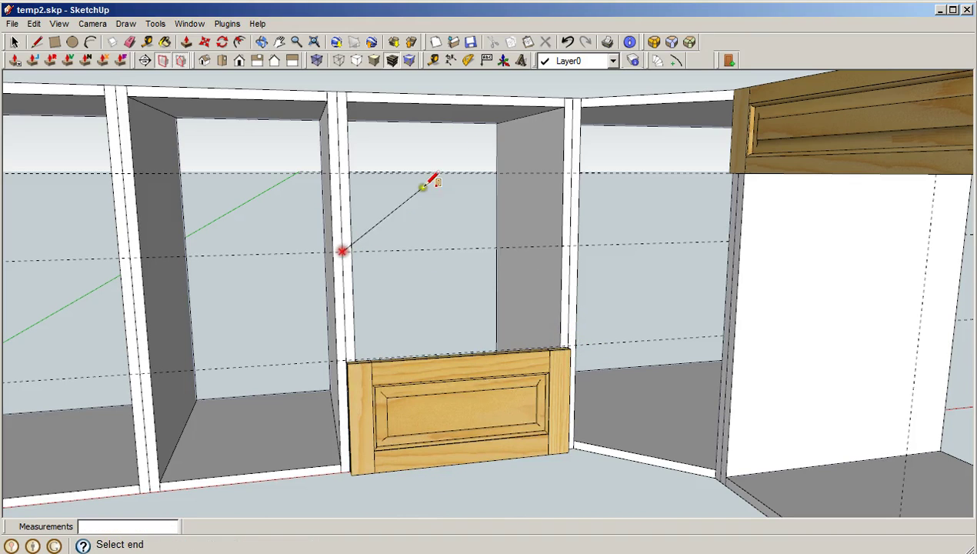
{"action": "left_click", "coordinate": [571, 173]}
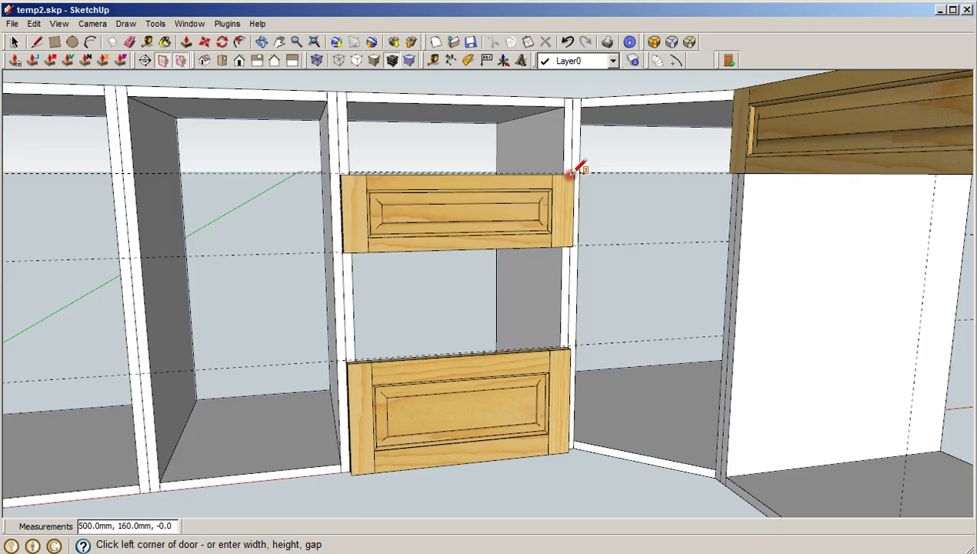
{"action": "right_click", "coordinate": [438, 221]}
{"action": "left_click", "coordinate": [458, 249]}
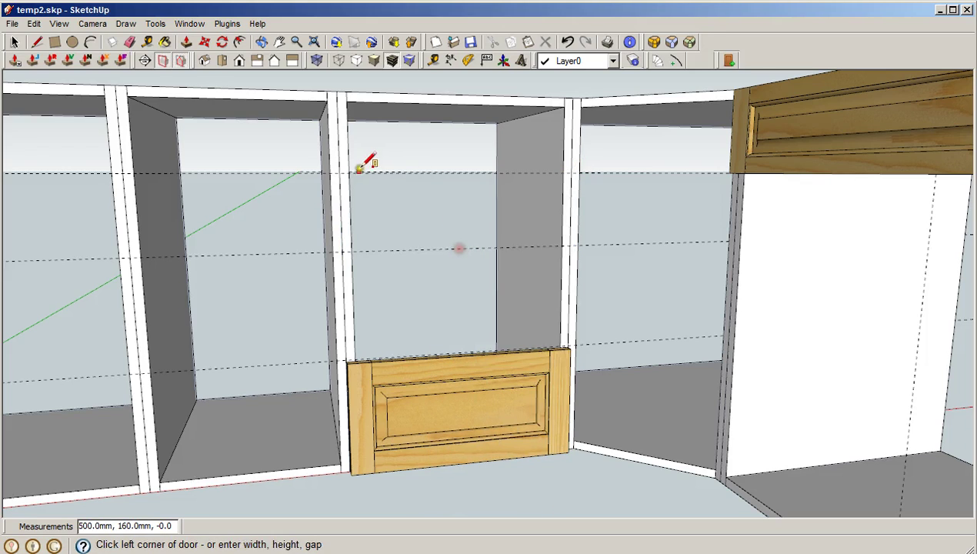
{"action": "left_click", "coordinate": [339, 172]}
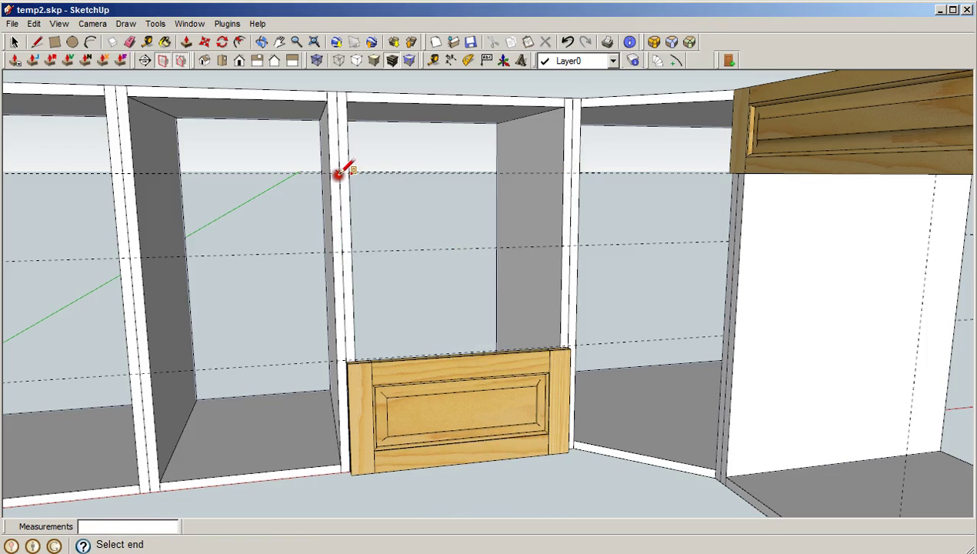
{"action": "left_click", "coordinate": [570, 99]}
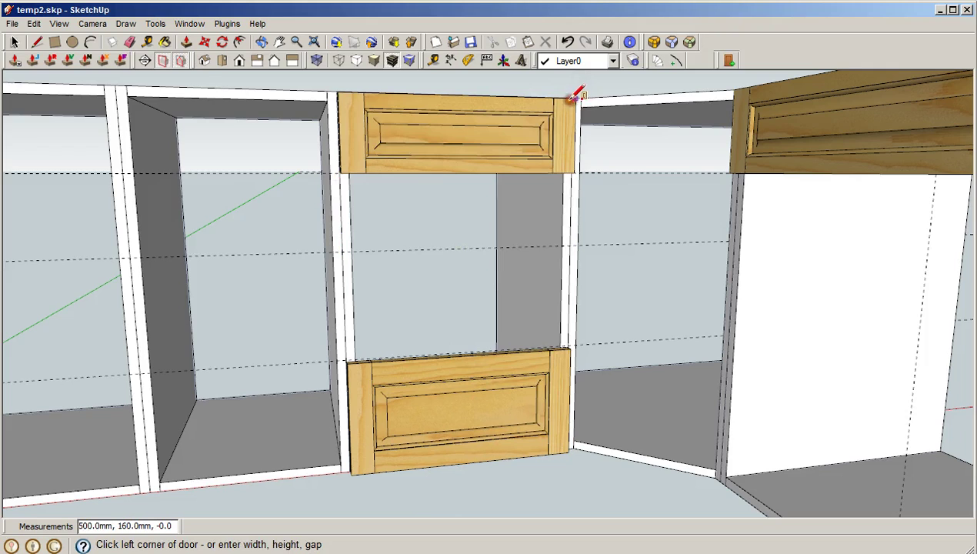
{"action": "right_click", "coordinate": [438, 413]}
{"action": "left_click", "coordinate": [460, 446]}
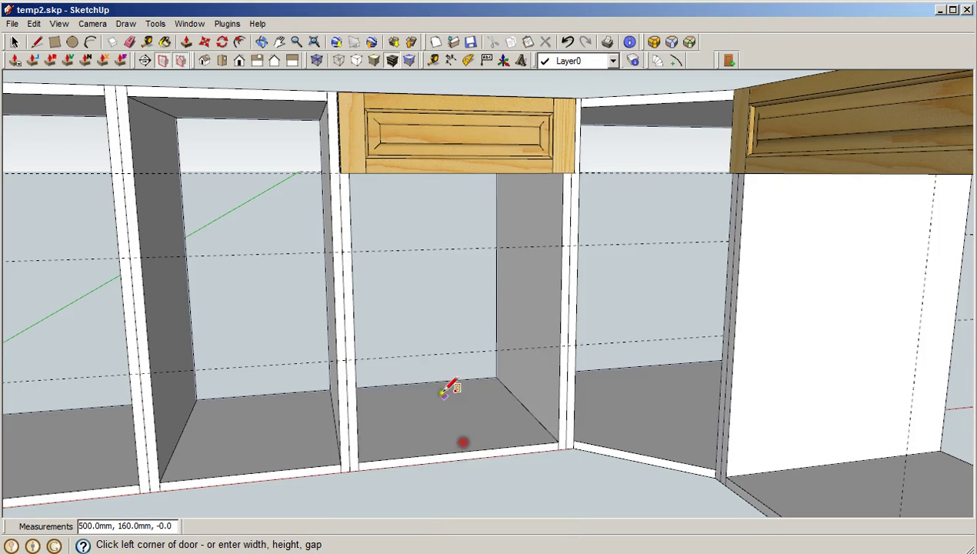
Place a second 500.0mm drawer front directly below the top one
{"action": "left_click", "coordinate": [346, 359]}
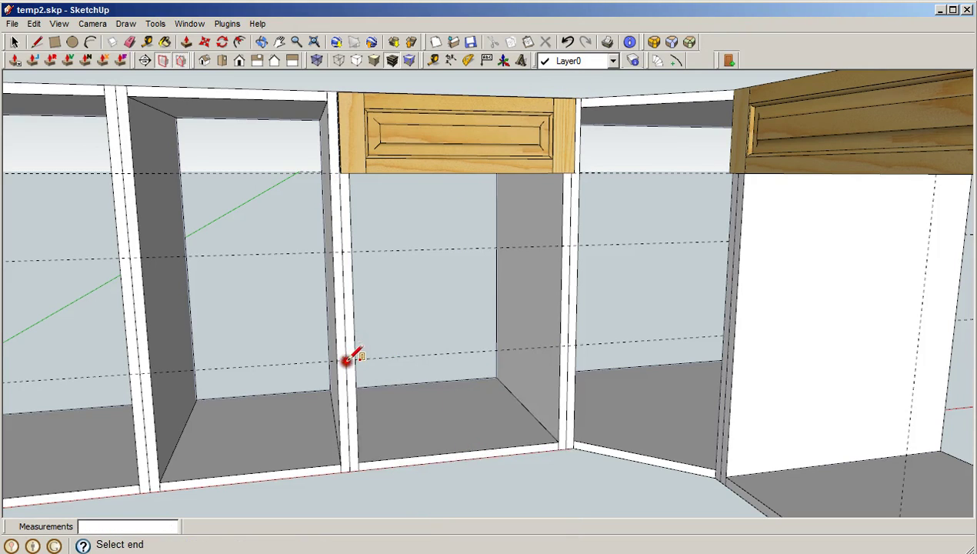
{"action": "left_click", "coordinate": [567, 246]}
{"action": "scroll", "coordinate": [551, 455], "scroll_direction": "down", "scroll_amount": 5}
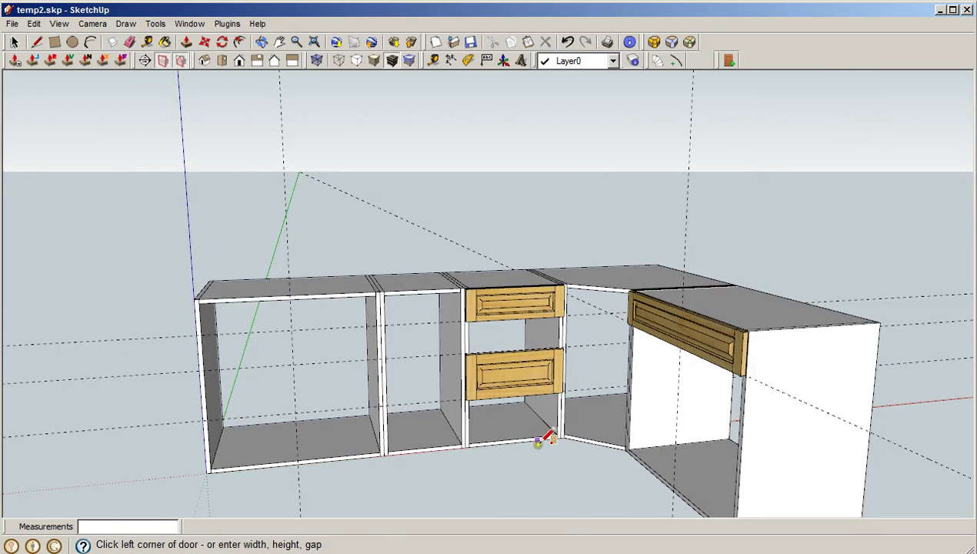
Use Edit > Unhide > All to show the hidden doors and drawer fronts again
{"action": "middle_click_drag", "start_coordinate": [555, 436], "coordinate": [616, 396]}
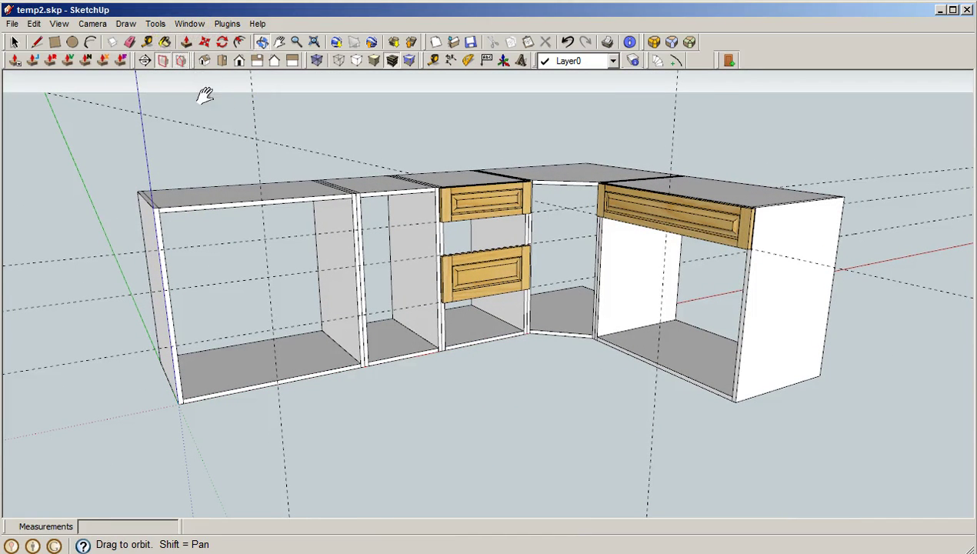
{"action": "scroll", "coordinate": [204, 94], "scroll_direction": "up", "scroll_amount": 3}
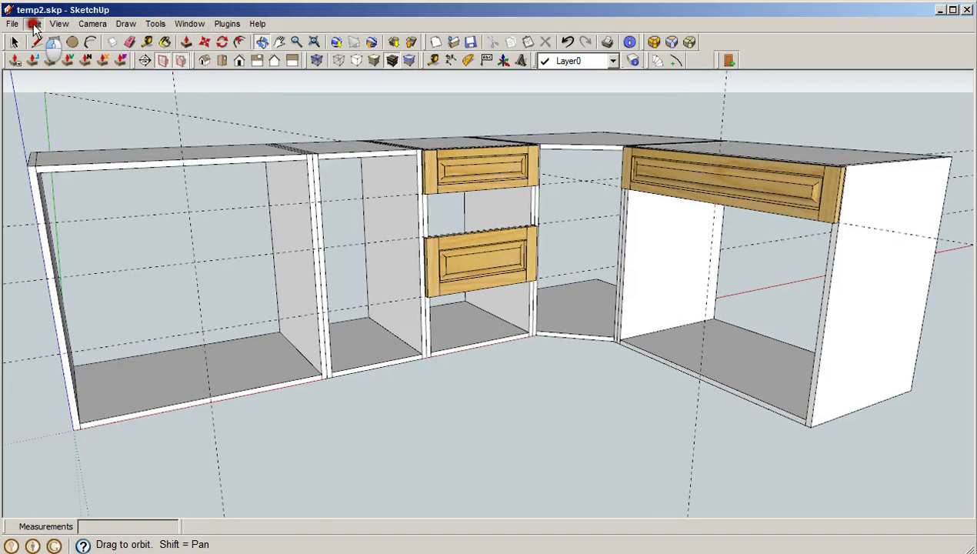
{"action": "left_click", "coordinate": [34, 24]}
{"action": "mouse_move", "coordinate": [65, 210]}
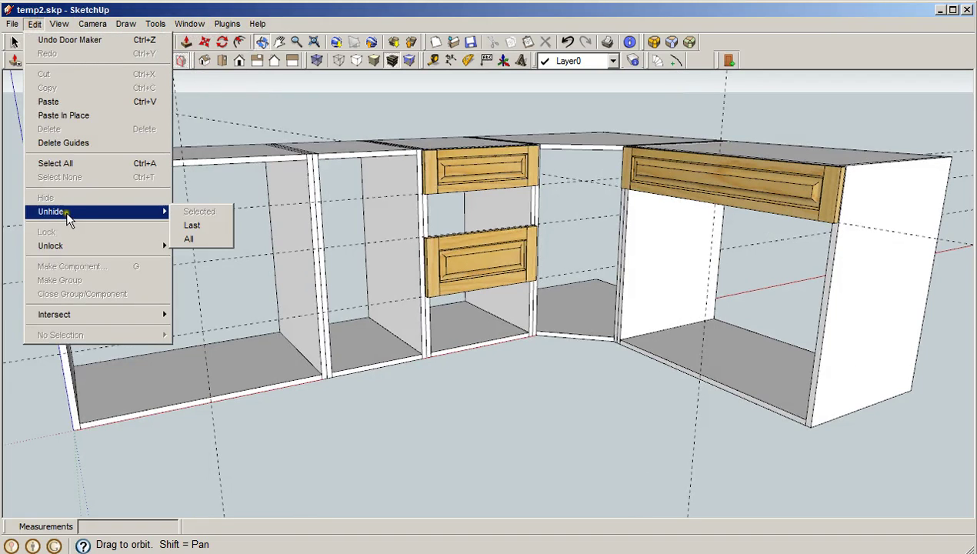
{"action": "left_click", "coordinate": [193, 239]}
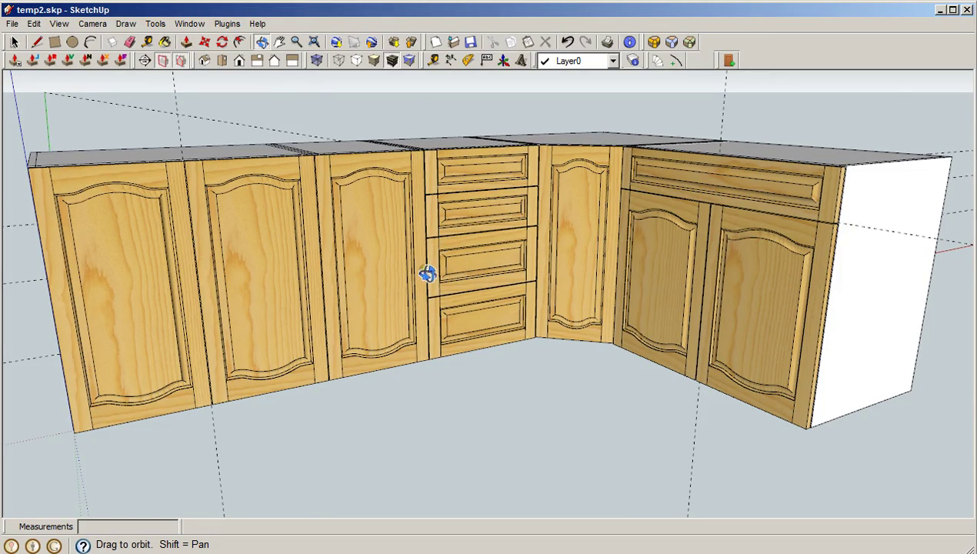
Zoom to a drawer joint, level the view, and tape-measure the 3.0mm gap between fronts
{"action": "scroll", "coordinate": [446, 310], "scroll_direction": "up", "scroll_amount": 10}
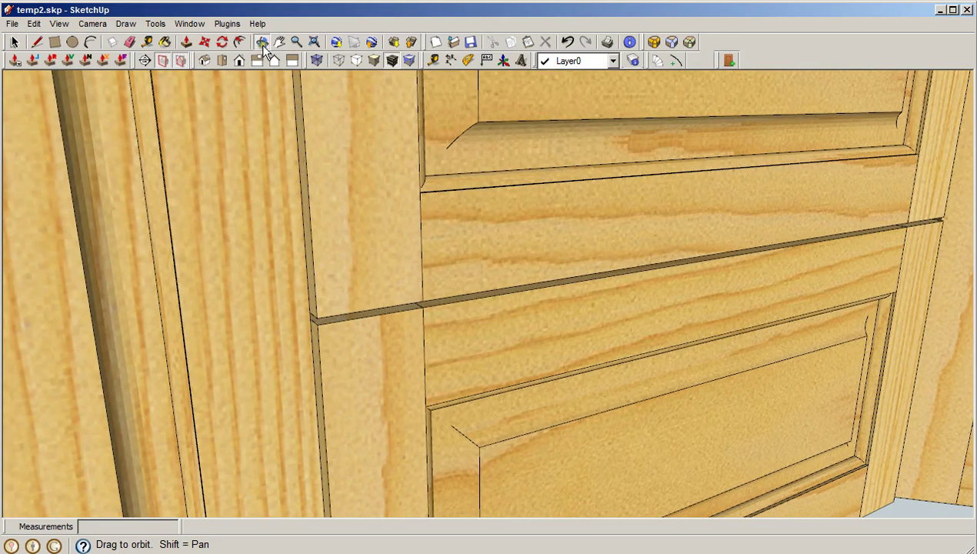
{"action": "left_click_drag", "start_coordinate": [500, 423], "coordinate": [532, 288]}
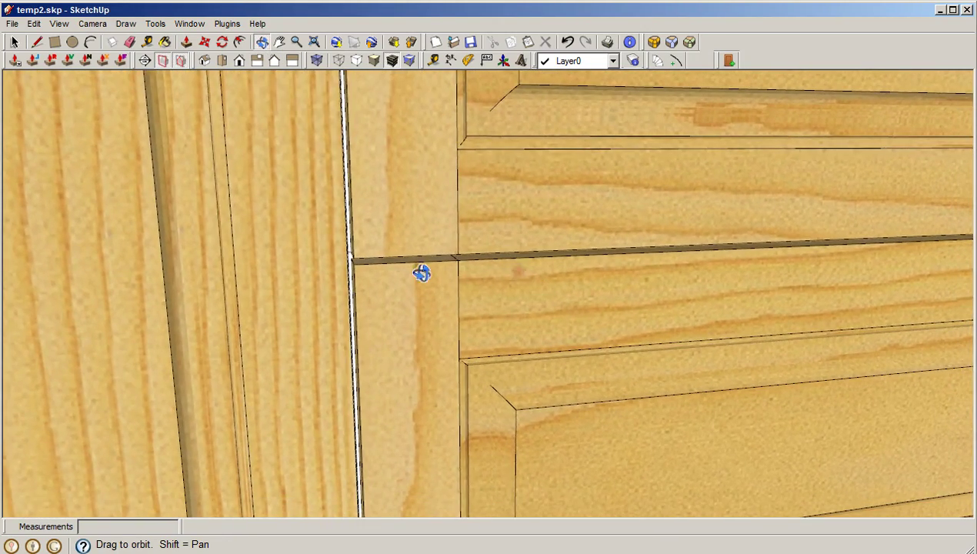
{"action": "left_click_drag", "start_coordinate": [422, 273], "coordinate": [351, 192]}
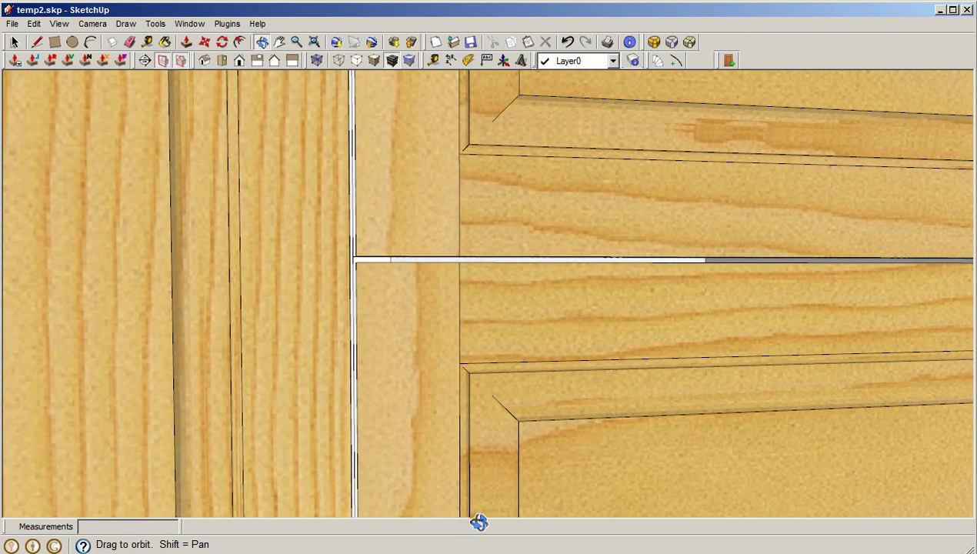
{"action": "key", "text": "t"}
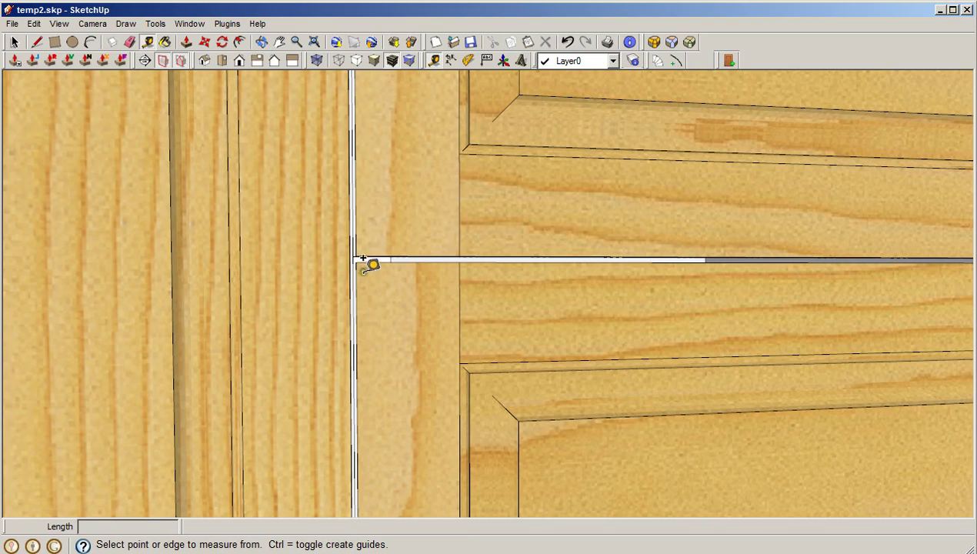
{"action": "left_click", "coordinate": [355, 258]}
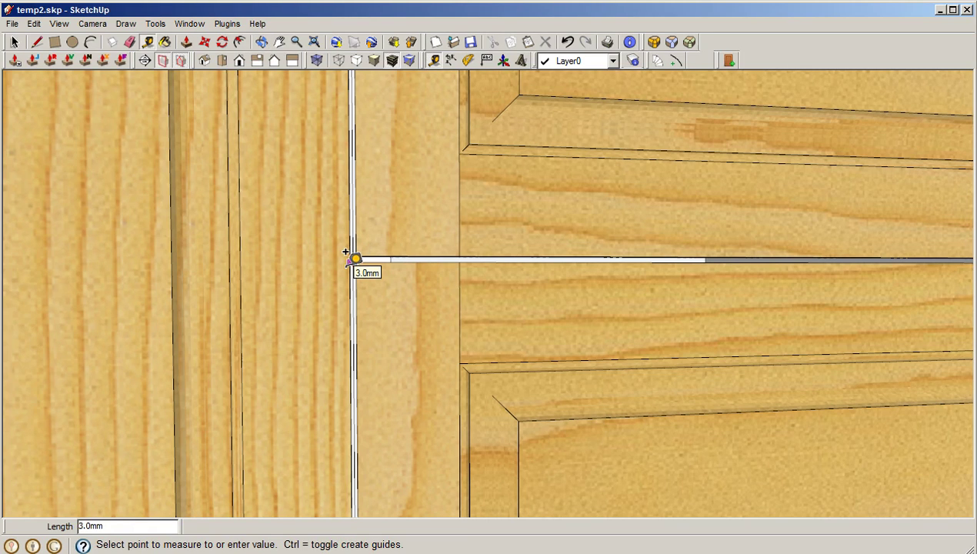
{"action": "scroll", "coordinate": [491, 284], "scroll_direction": "down", "scroll_amount": 3}
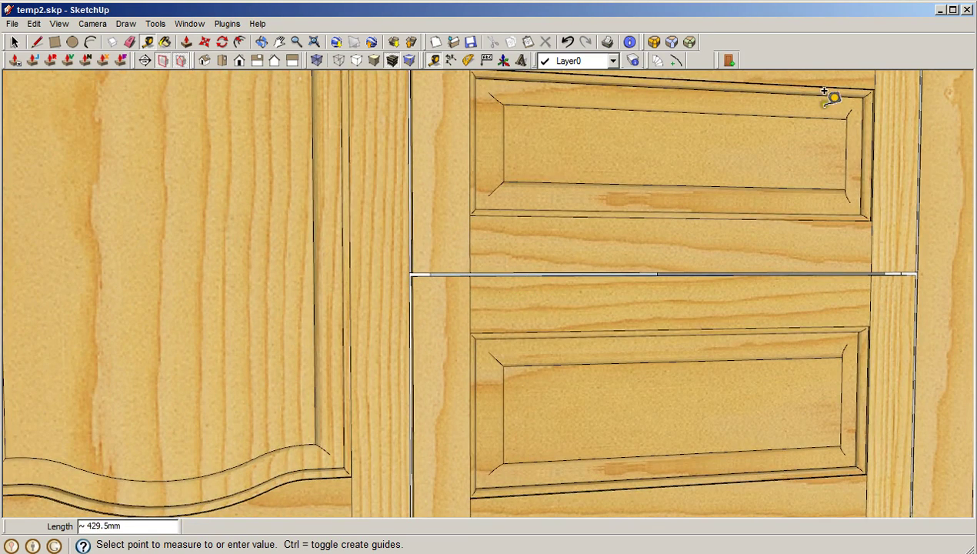
Check the Cabinet Door settings show a 3.0mm Door Gap, then cancel unchanged
{"action": "key", "text": "space"}
{"action": "left_click", "coordinate": [728, 61]}
{"action": "left_click_drag", "start_coordinate": [526, 287], "coordinate": [462, 287]}
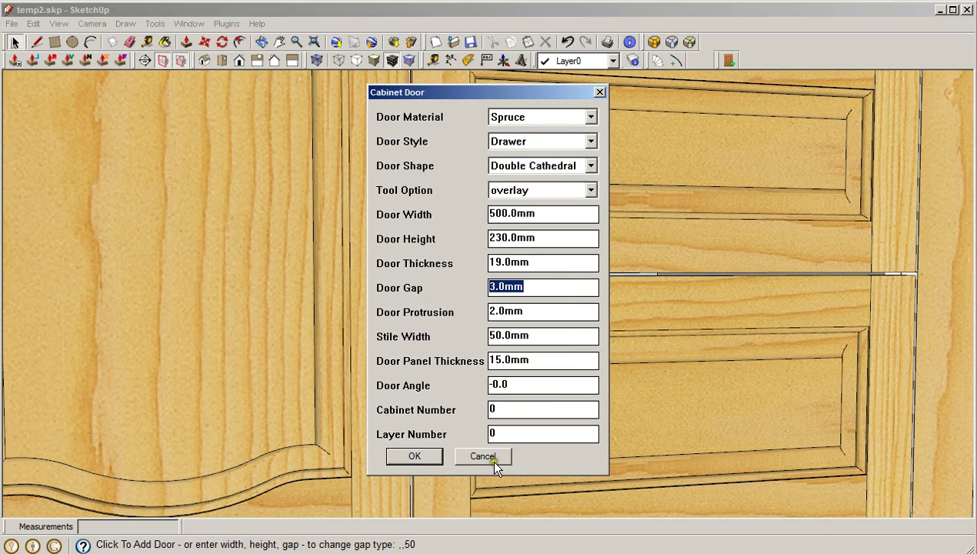
{"action": "left_click", "coordinate": [483, 456]}
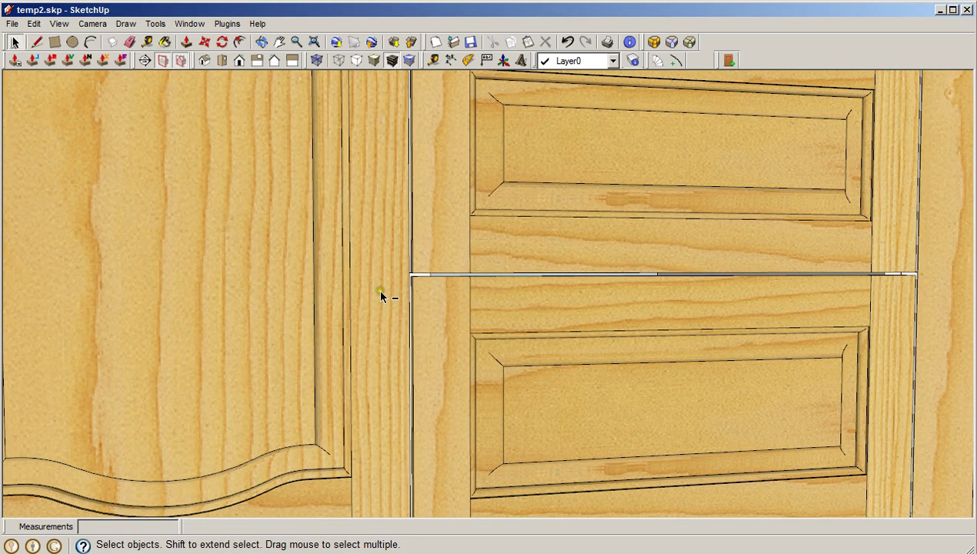
Zoom extents and orbit to a low front view of the whole L-shaped run
{"action": "key", "text": "shift+z"}
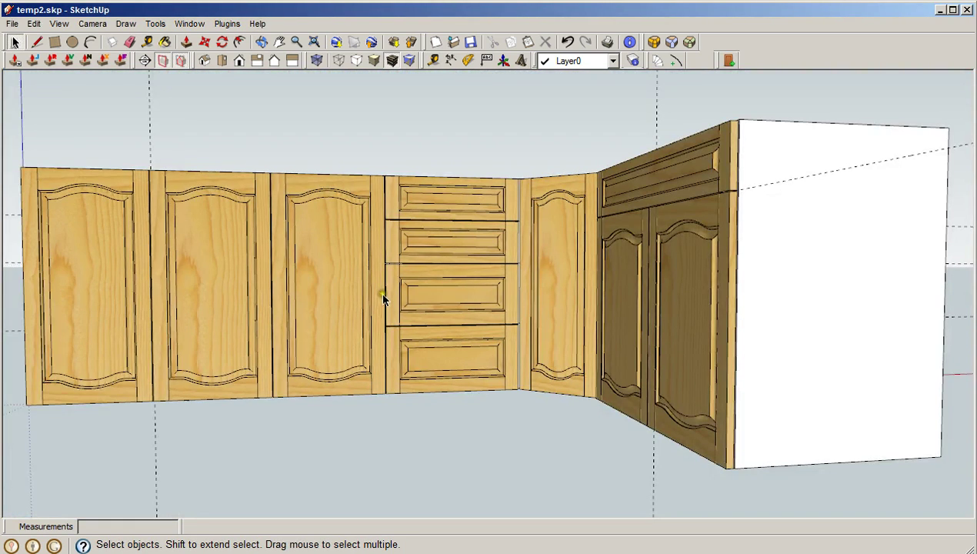
{"action": "left_click", "coordinate": [261, 44]}
{"action": "mouse_move", "coordinate": [323, 279]}
{"action": "left_mouse_down"}
{"action": "mouse_move", "coordinate": [405, 308]}
{"action": "mouse_move", "coordinate": [465, 282]}
{"action": "left_mouse_up"}
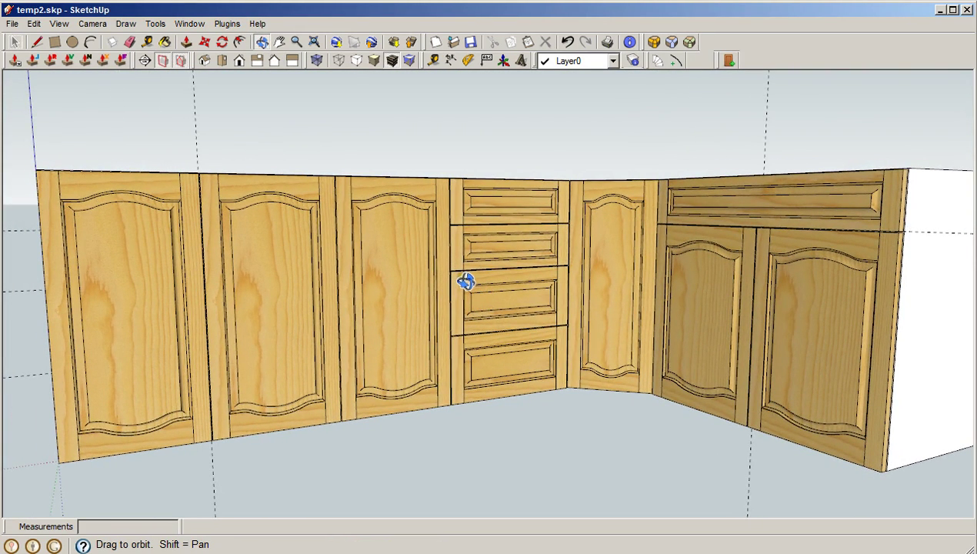